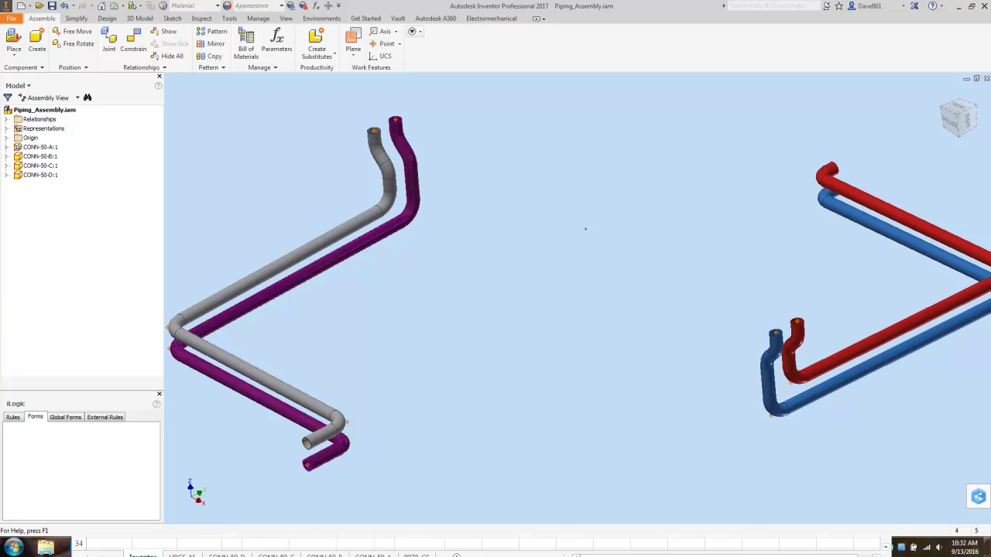
# Step: Bring the 8978-Extraction Points.xlsx workbook and its seven XYZ inch rows in front of Inventor
pyautogui.click(203, 547)
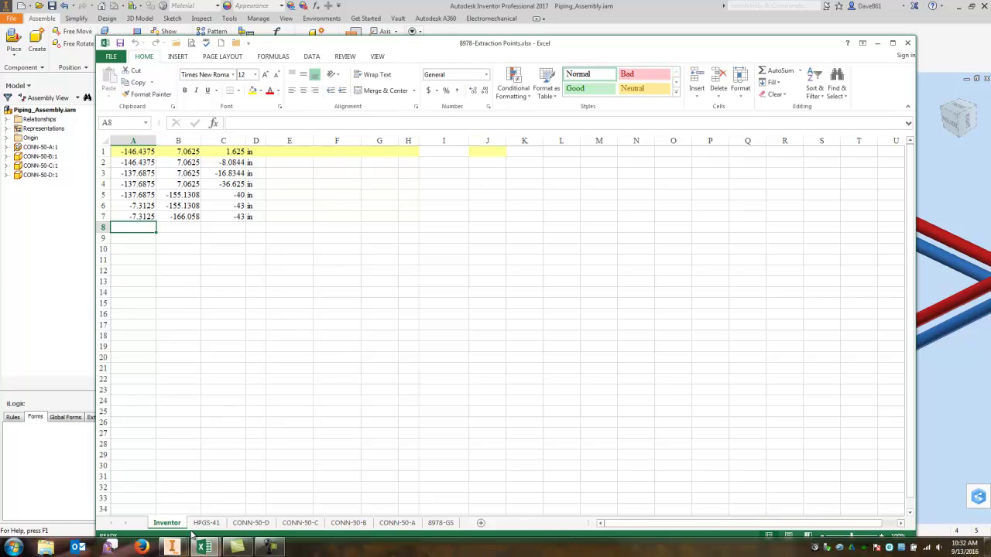
# Step: Review the named coordinates on the .xls workbook's 3D Points sheet, then return to Piping_Assembly.iam
pyautogui.moveTo(205, 548)
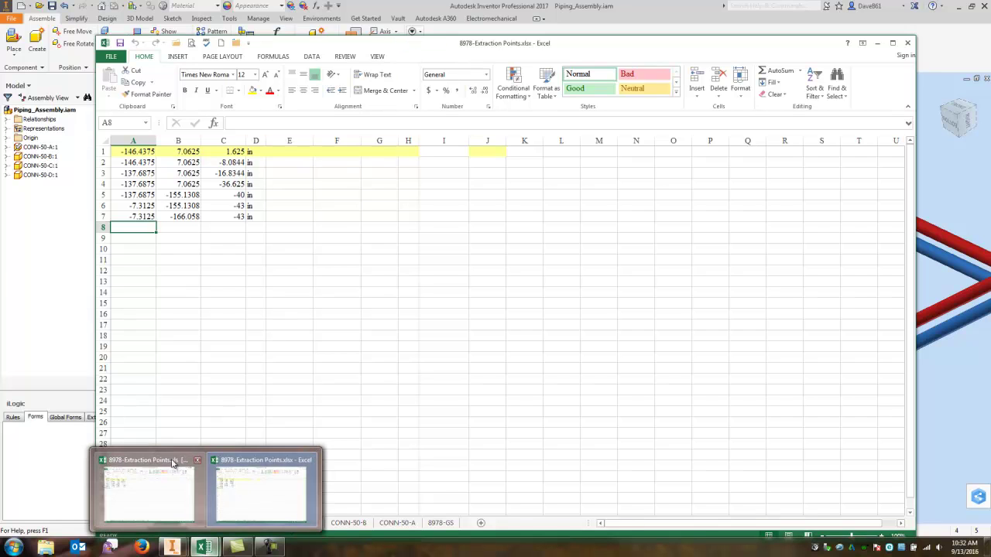
pyautogui.click(147, 488)
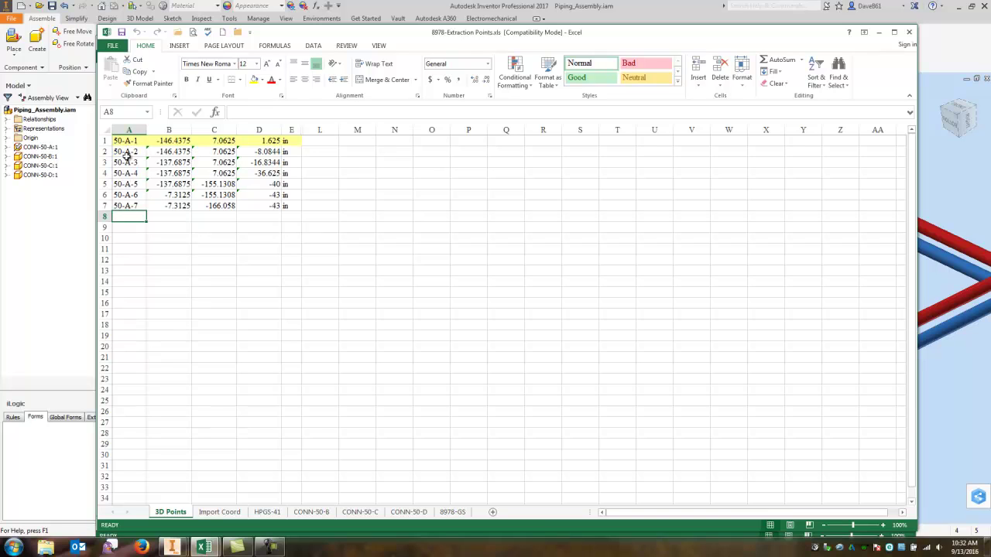
pyautogui.click(670, 9)
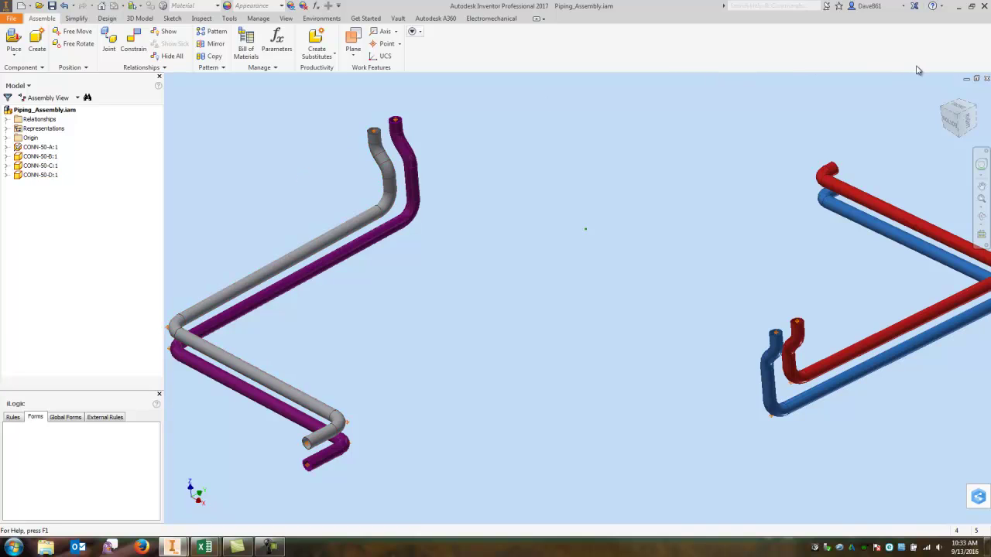
# Step: Create a new Standard.ipt part, Part15, and finish its empty Sketch1
pyautogui.click(20, 6)
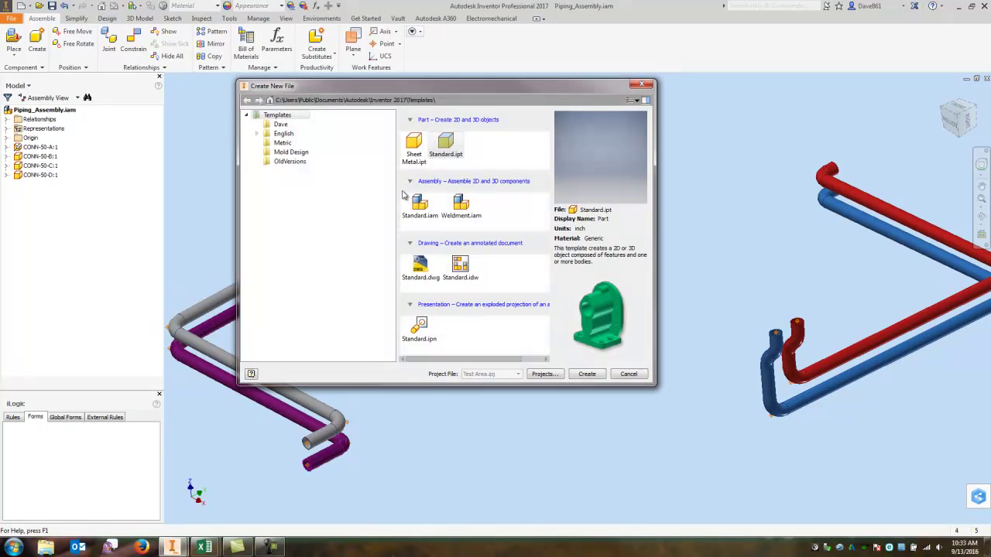
pyautogui.click(587, 374)
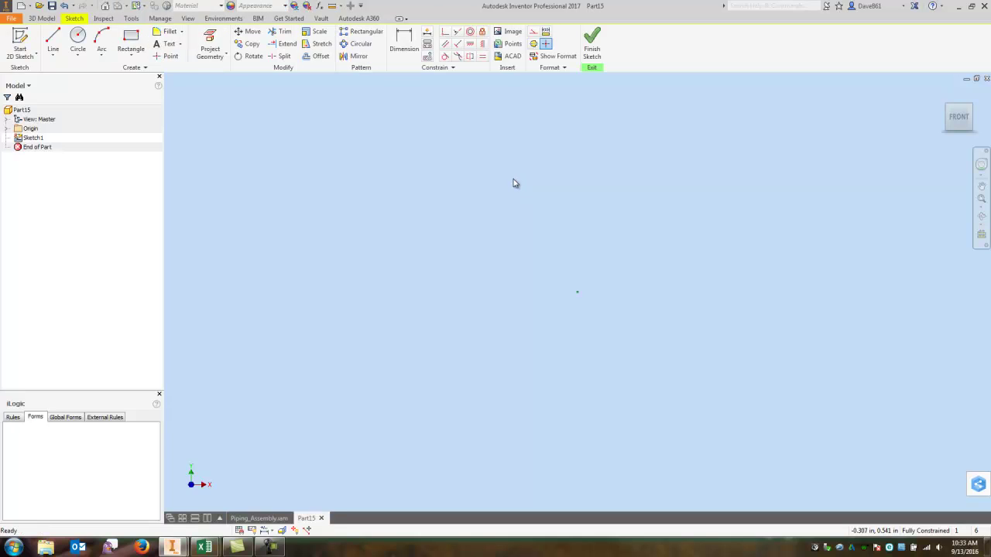
pyautogui.click(594, 46)
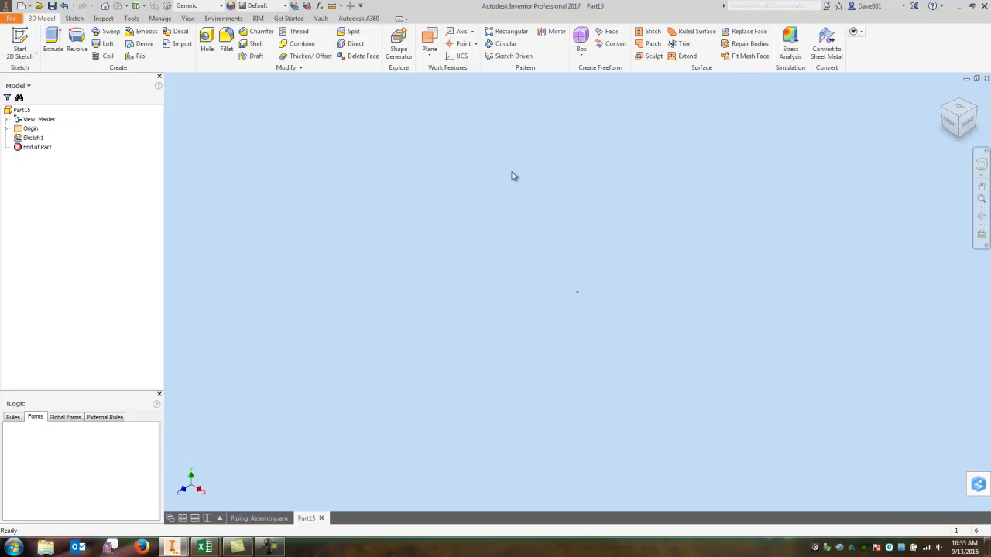
# Step: Start a 3D sketch in Part15 and open the Excel file dialog for importing points
pyautogui.click(20, 56)
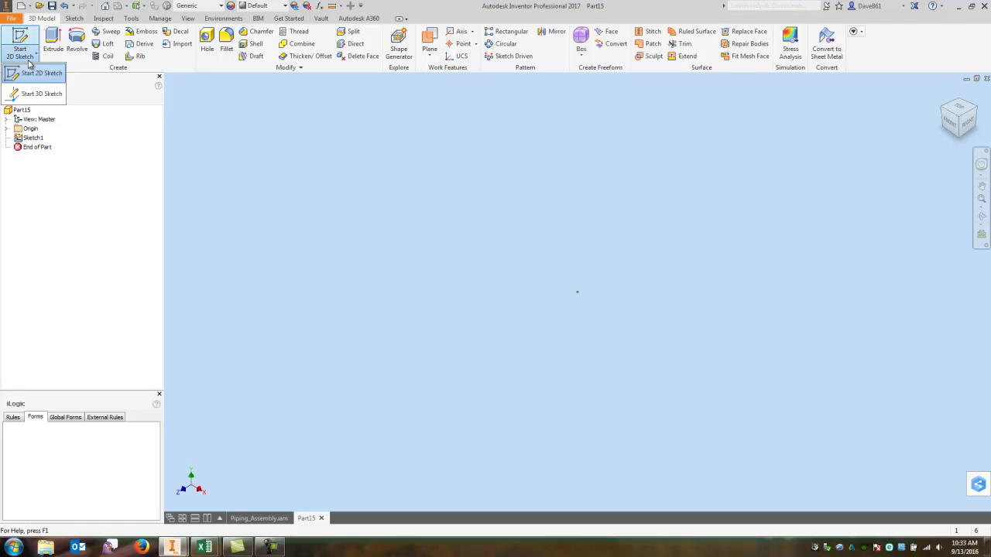
pyautogui.click(41, 94)
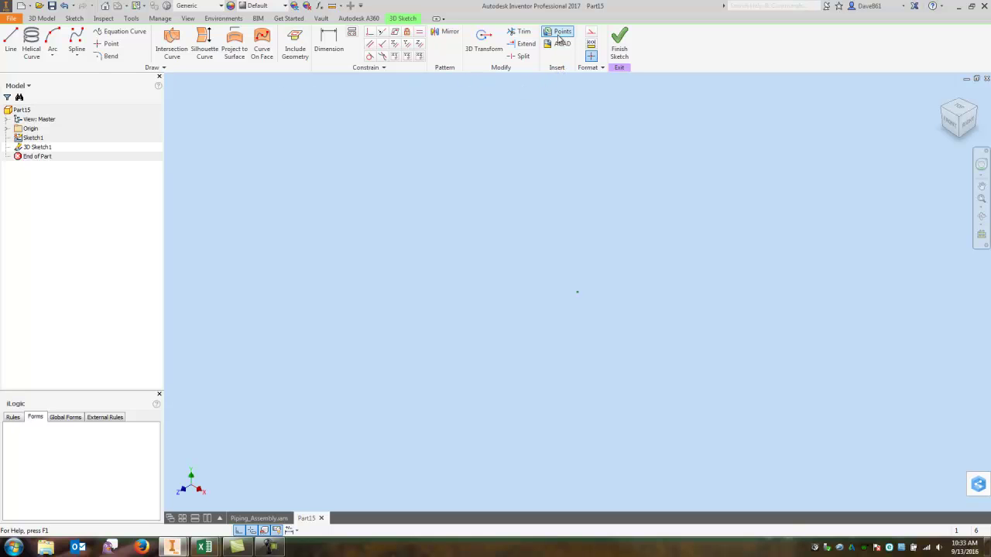
pyautogui.click(559, 34)
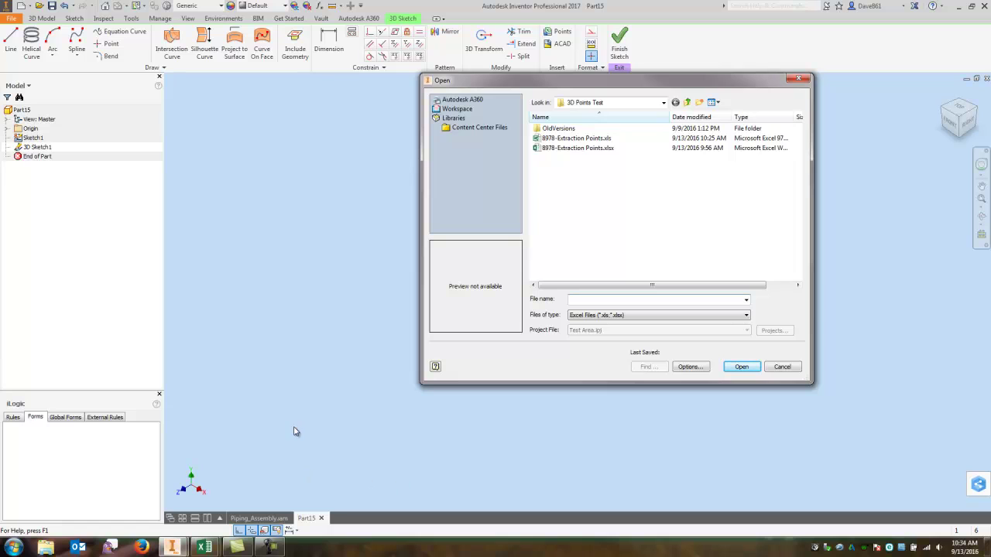
pyautogui.moveTo(206, 548)
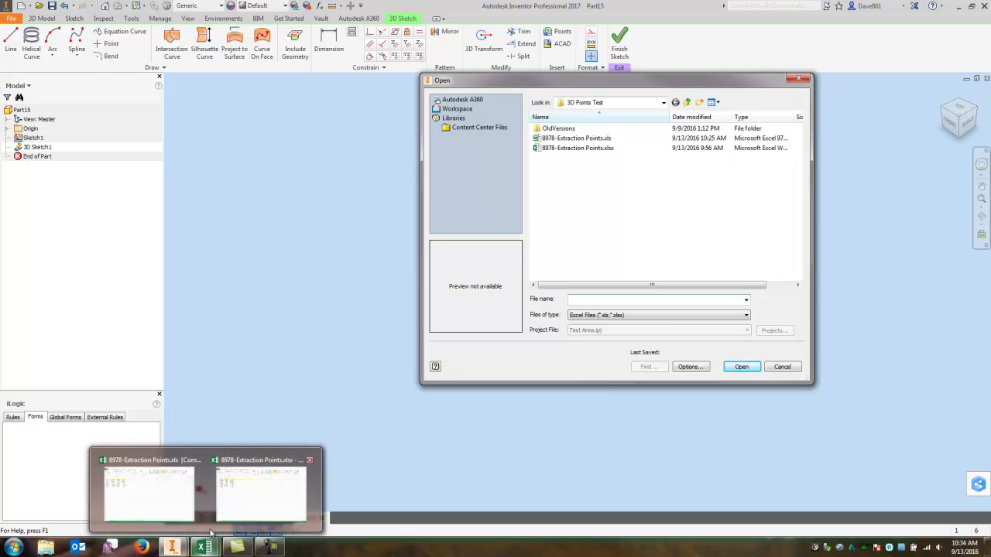
# Step: Show 8978-Extraction Points.xlsx with its seven inch-based X, Y, Z rows in Excel
pyautogui.click(261, 476)
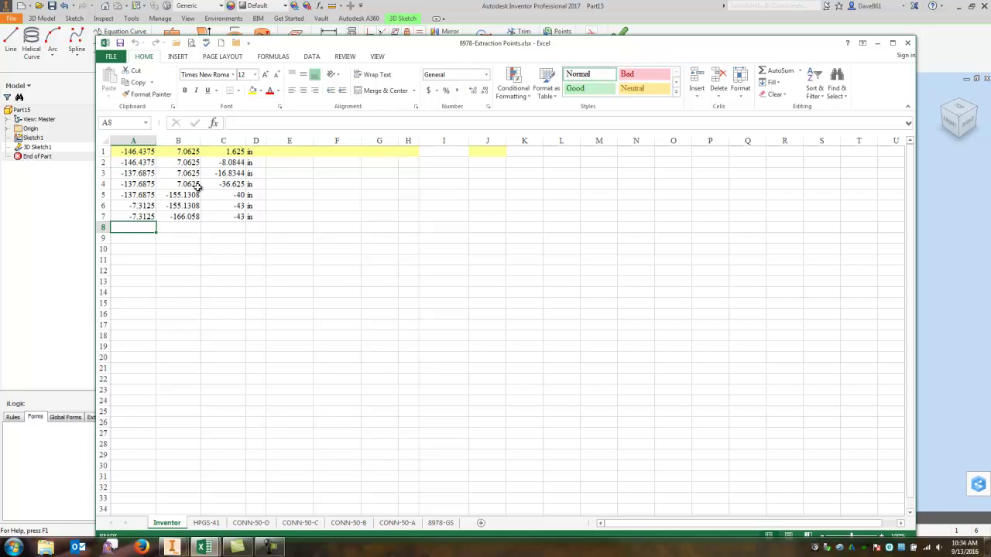
# Step: Select 8978-Extraction Points.xlsx for import with the Create lines option enabled
pyautogui.click(878, 44)
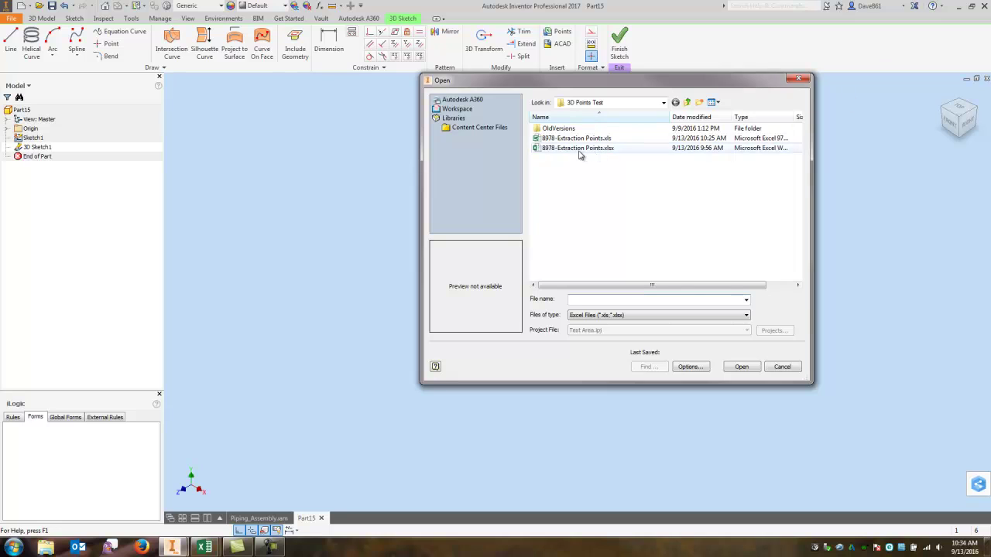
pyautogui.click(577, 148)
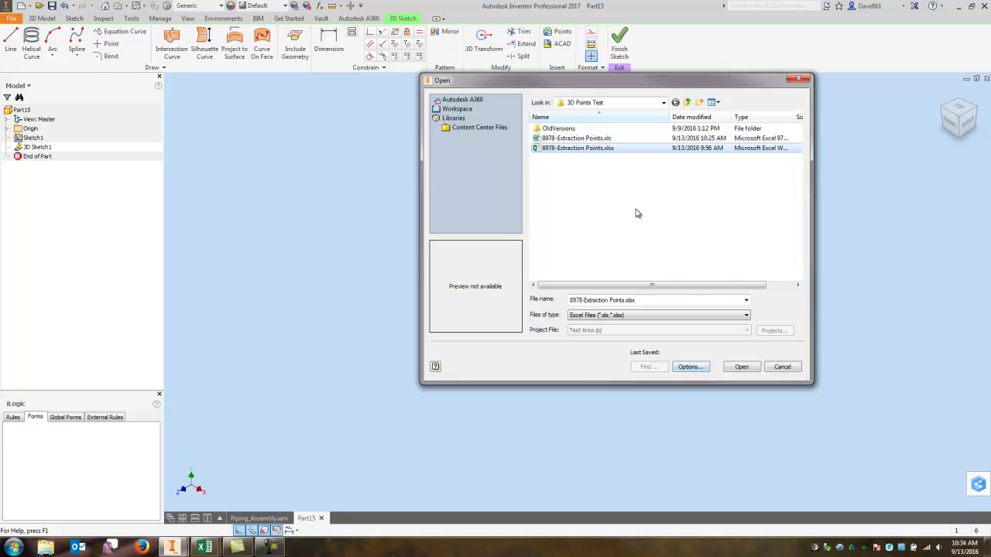
pyautogui.click(697, 367)
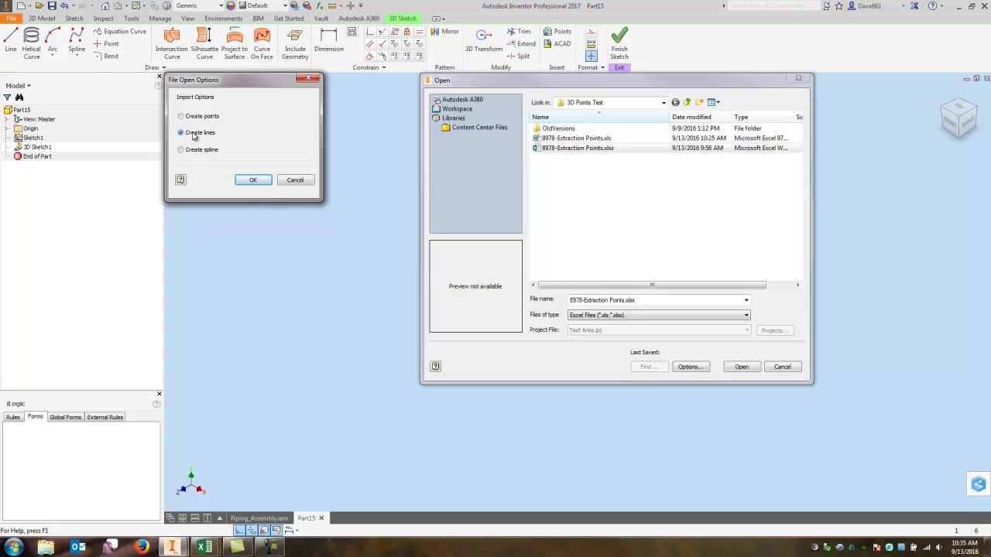
pyautogui.click(256, 181)
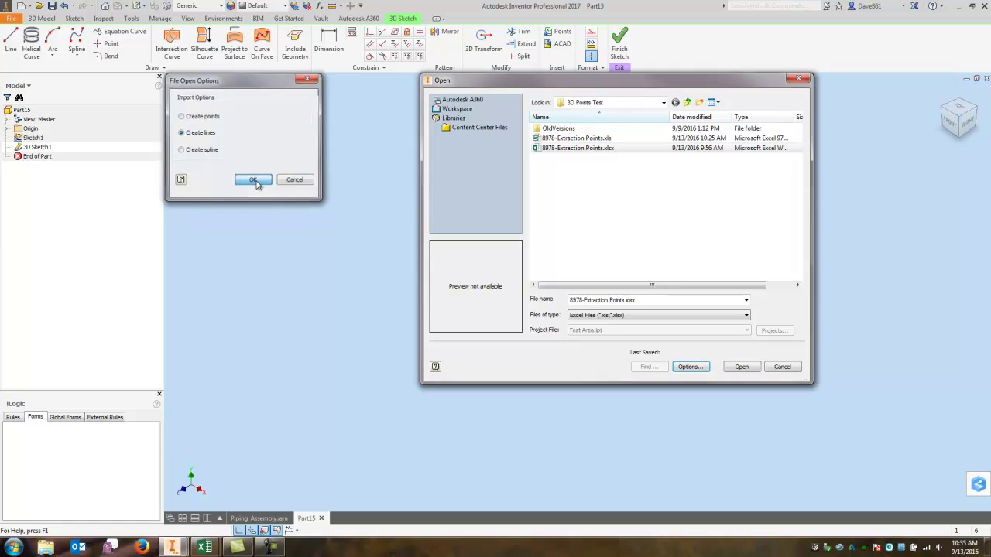
# Step: Import the spreadsheet points as a connected line chain, finish the sketch, then reopen 3D Sketch1
pyautogui.click(742, 368)
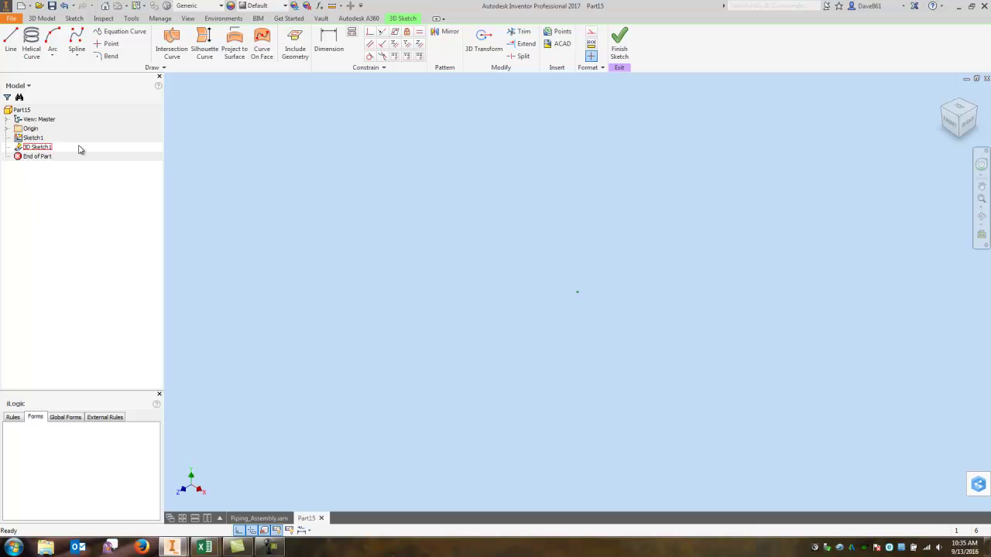
pyautogui.click(620, 43)
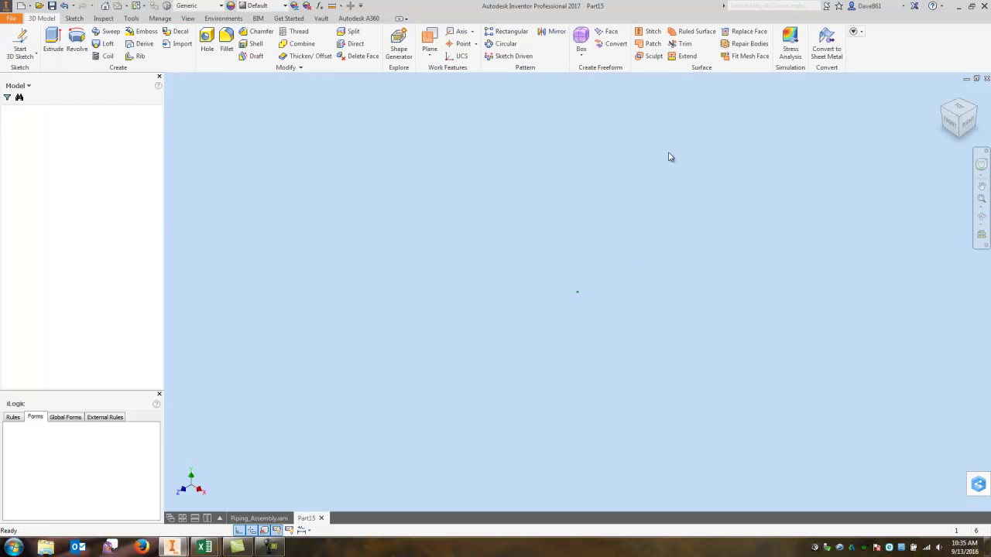
pyautogui.click(982, 199)
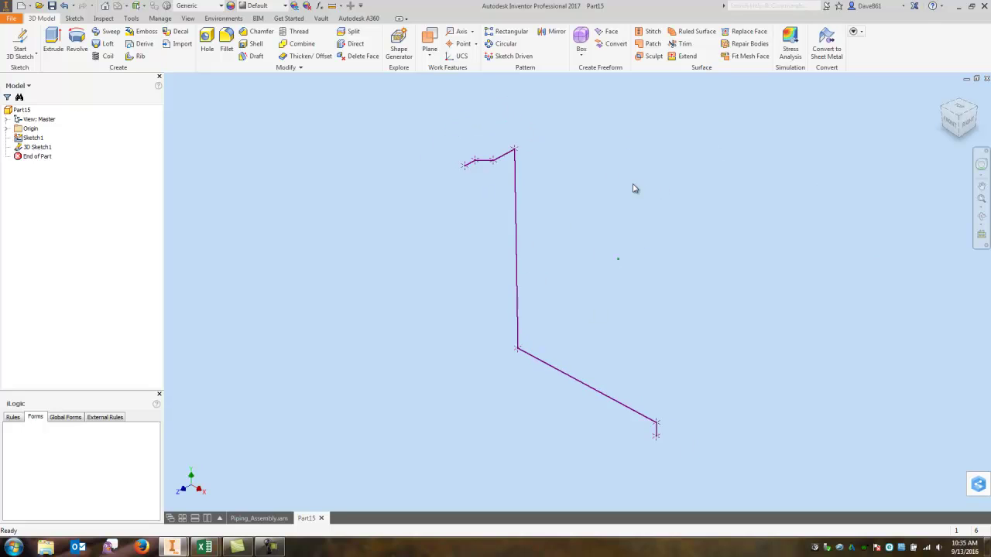
pyautogui.press('F6')
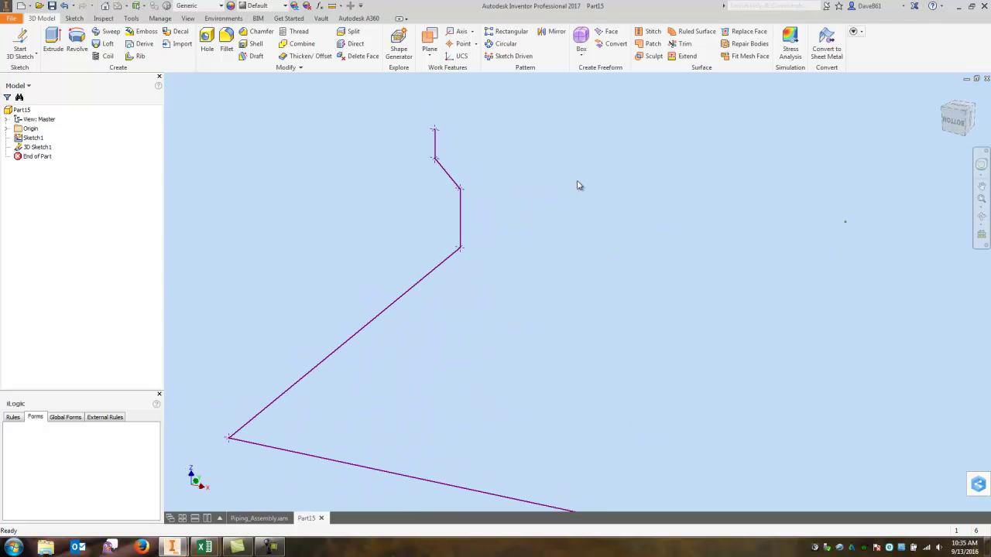
pyautogui.doubleClick(25, 150)
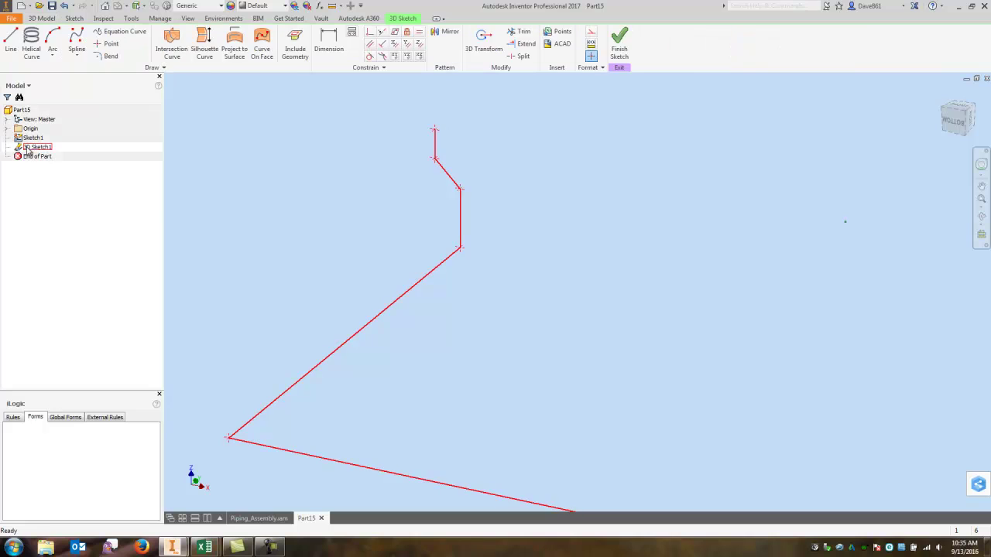
# Step: Apply 6.000 bends at each corner of the imported line path in 3D Sketch1
pyautogui.click(108, 57)
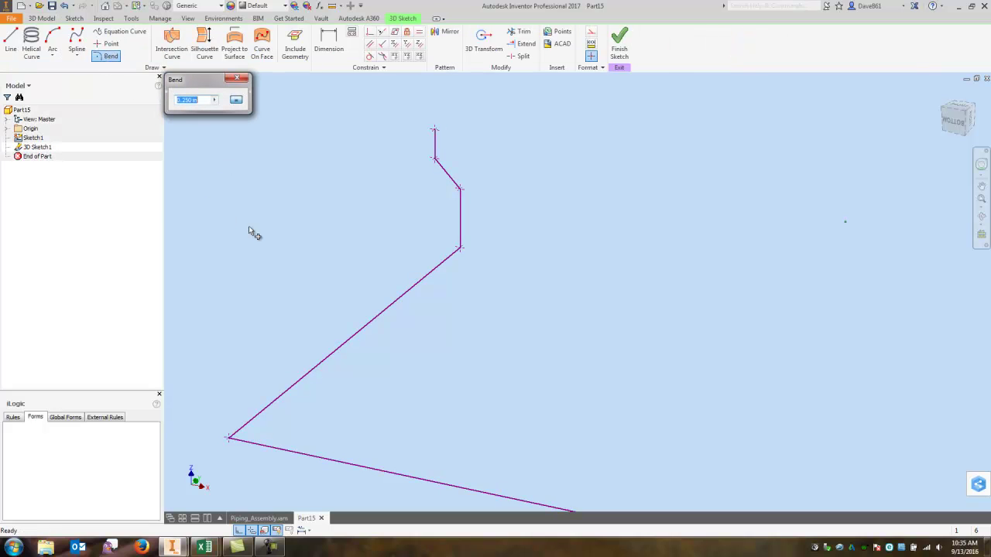
pyautogui.click(215, 100)
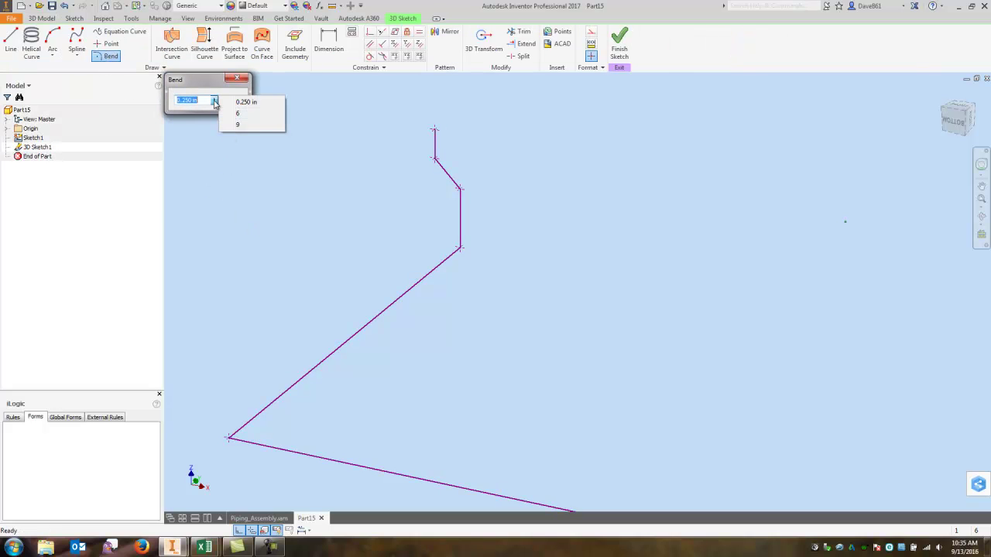
pyautogui.click(250, 119)
pyautogui.write('6')
pyautogui.click(438, 164)
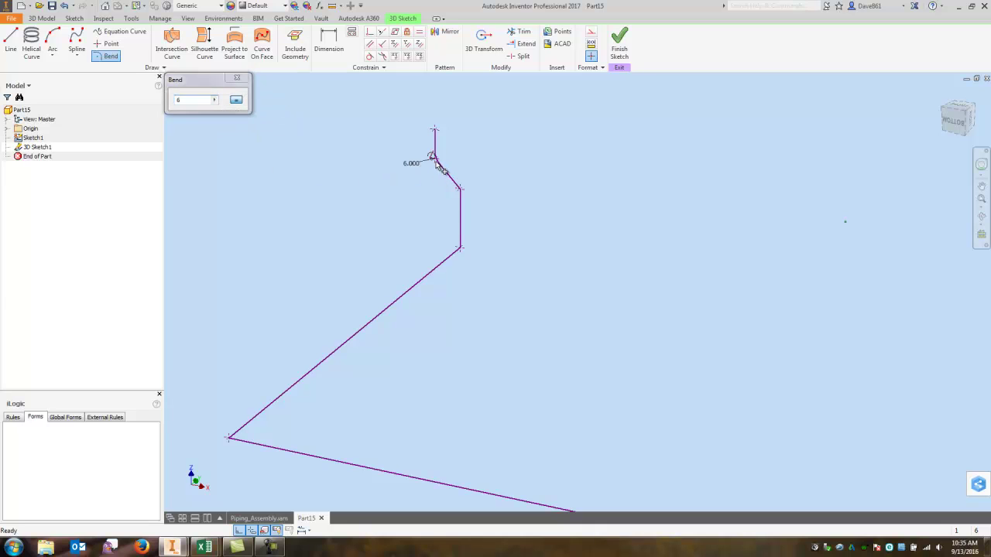
pyautogui.click(461, 192)
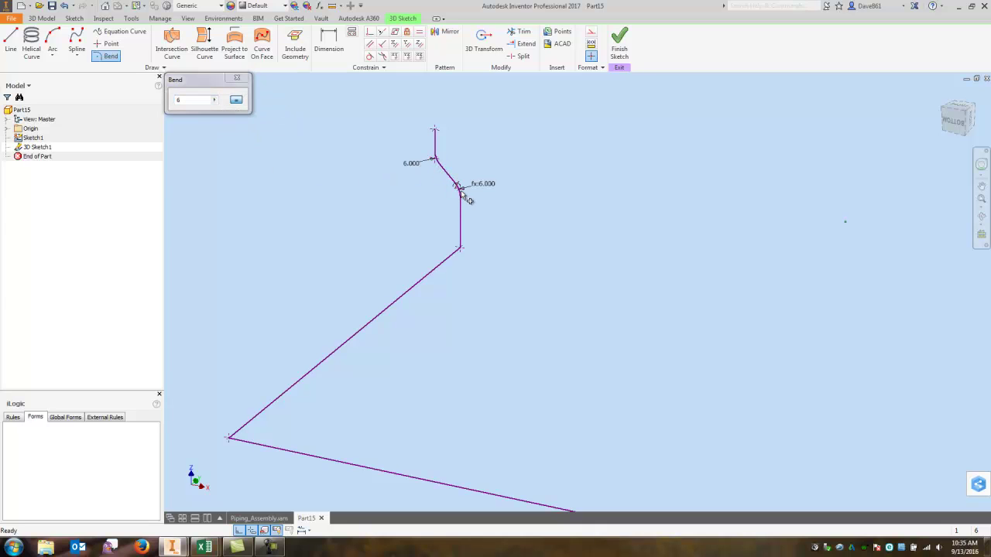
pyautogui.click(463, 247)
pyautogui.click(229, 438)
pyautogui.scroll(3, 409, 438)
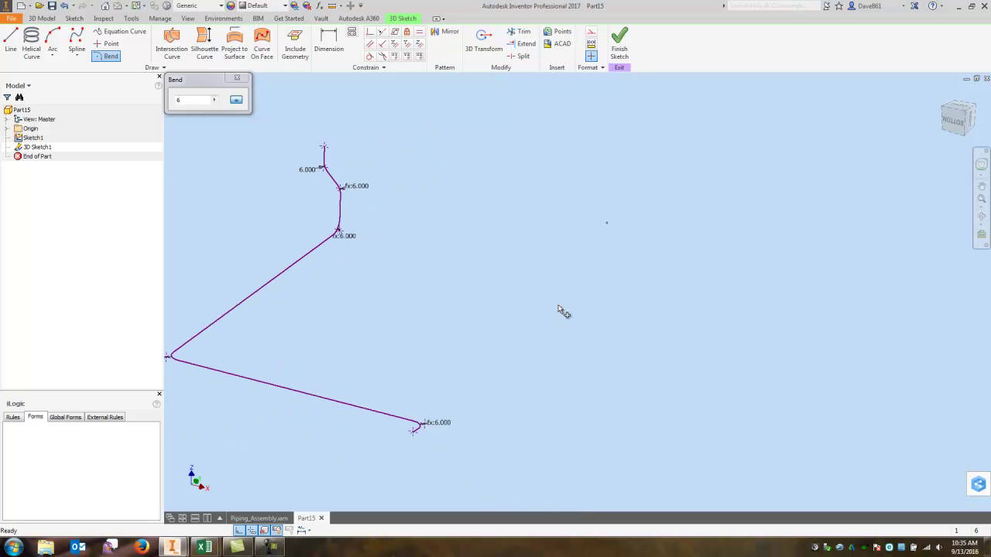
pyautogui.click(232, 82)
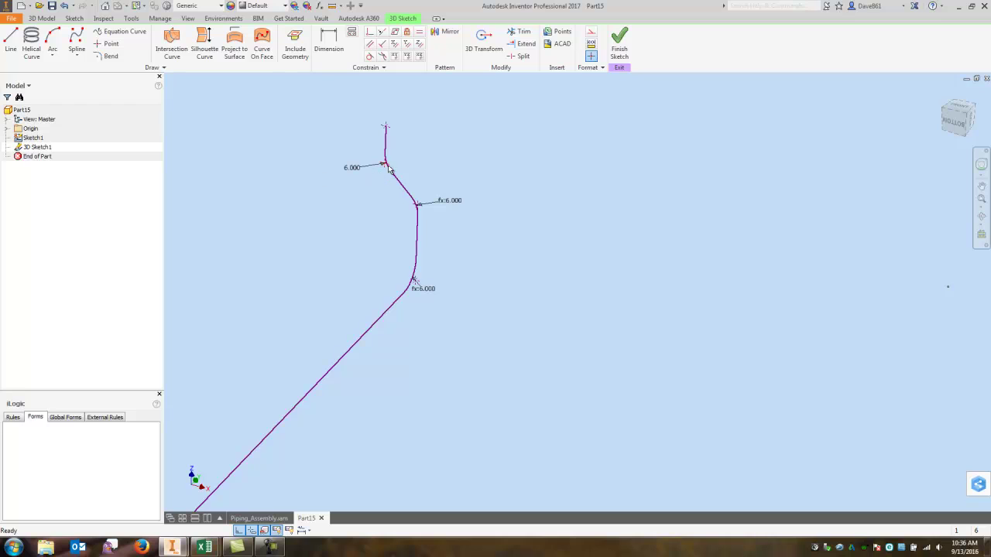
pyautogui.moveTo(385, 168)
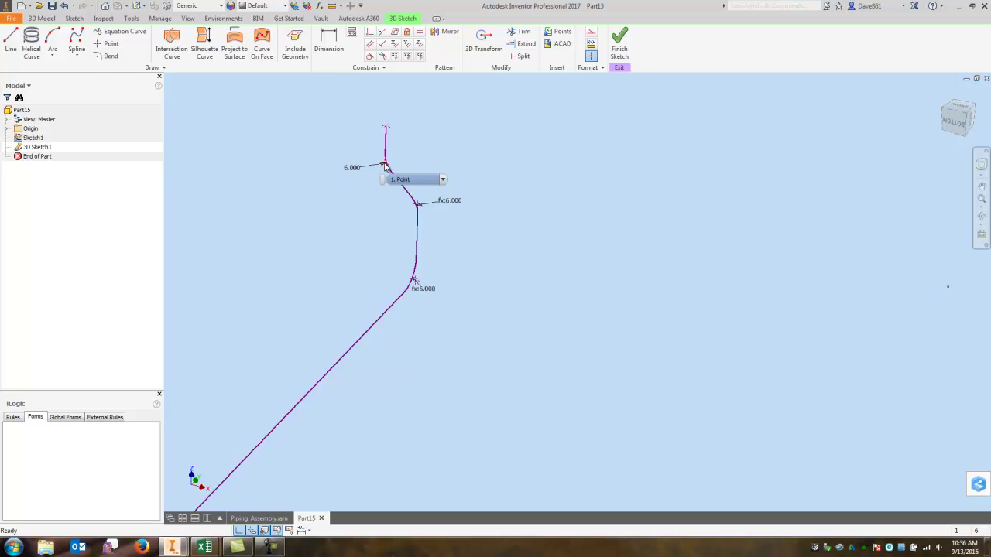
# Step: Move the bent path up by 6 along Z with 3D Transform
pyautogui.rightClick(385, 167)
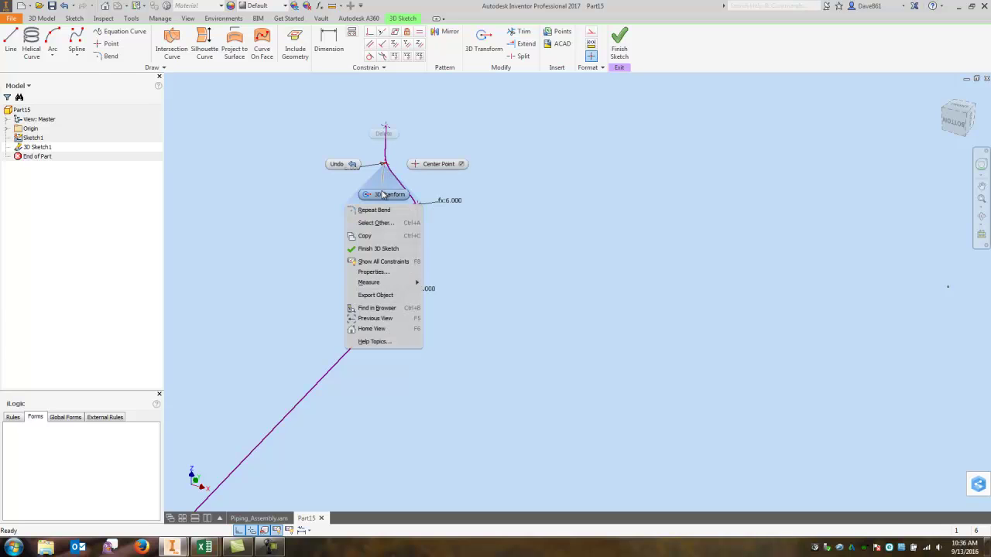
pyautogui.click(384, 195)
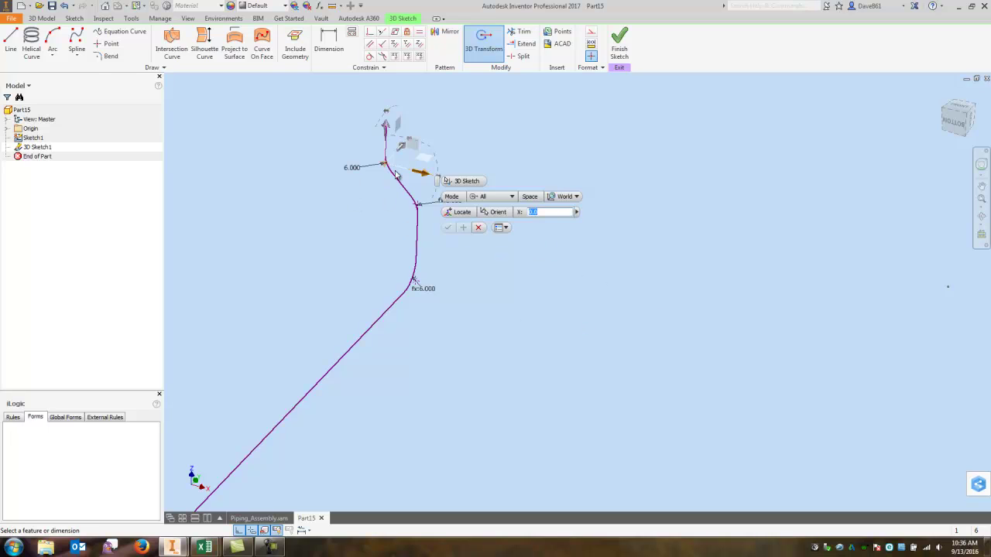
pyautogui.click(386, 127)
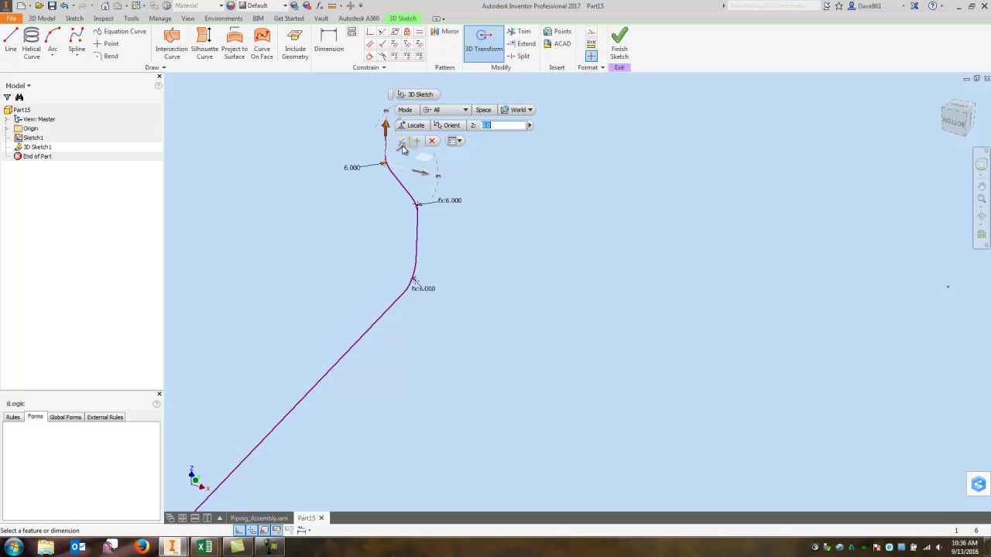
pyautogui.click(401, 148)
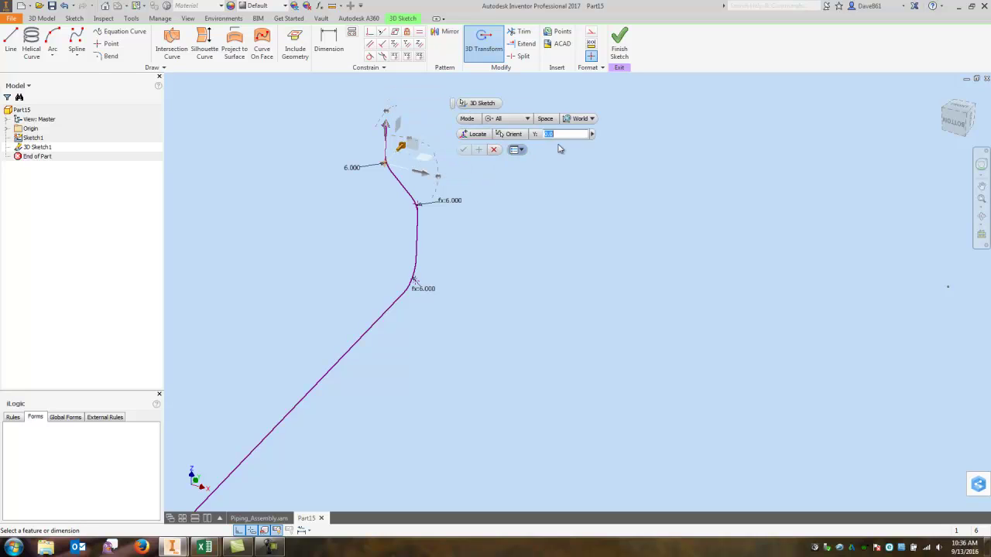
pyautogui.click(422, 172)
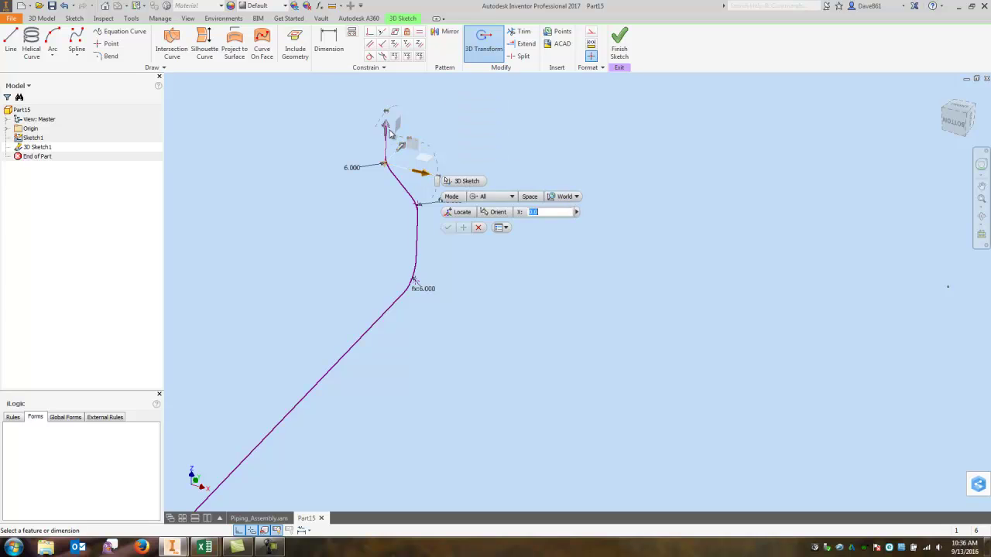
pyautogui.click(386, 128)
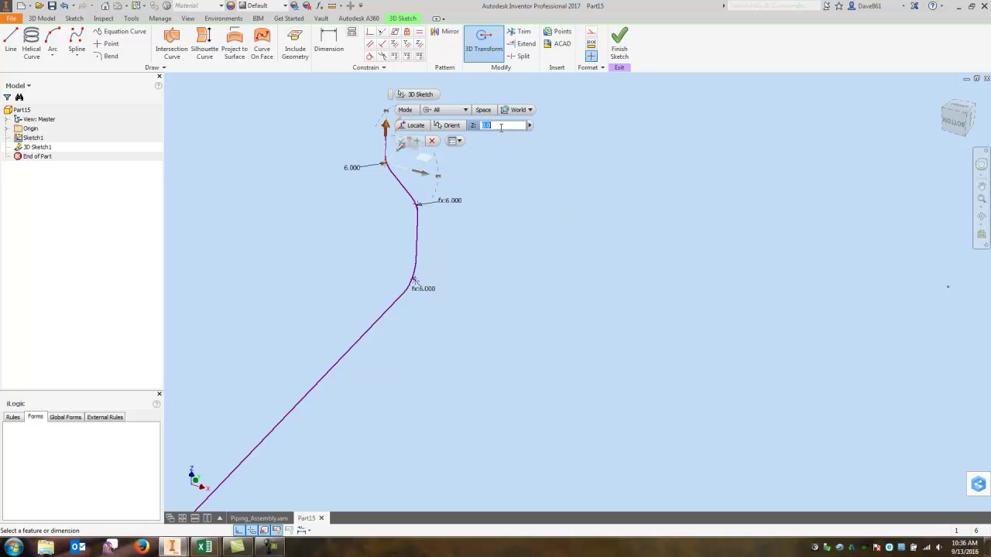
pyautogui.write('6')
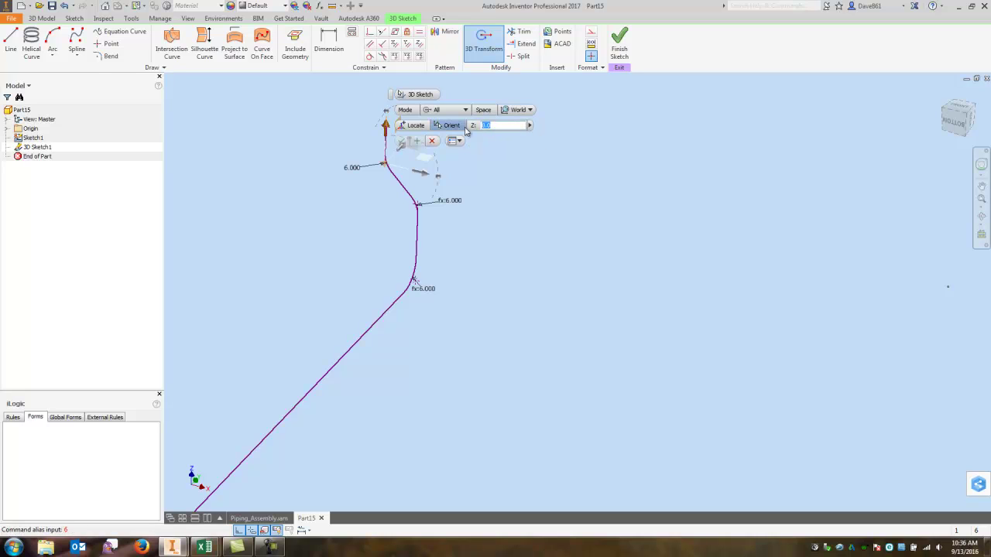
pyautogui.press('Return')
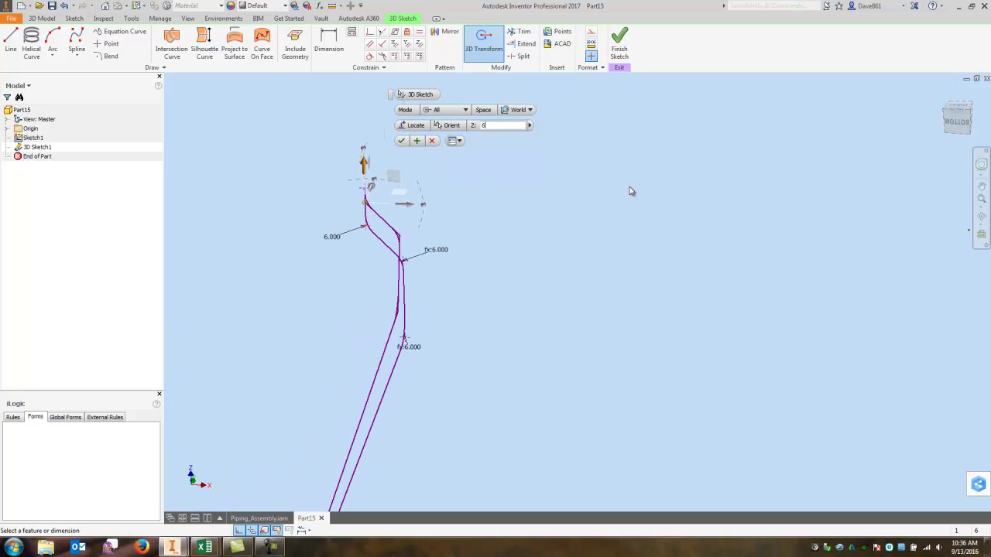
pyautogui.click(401, 140)
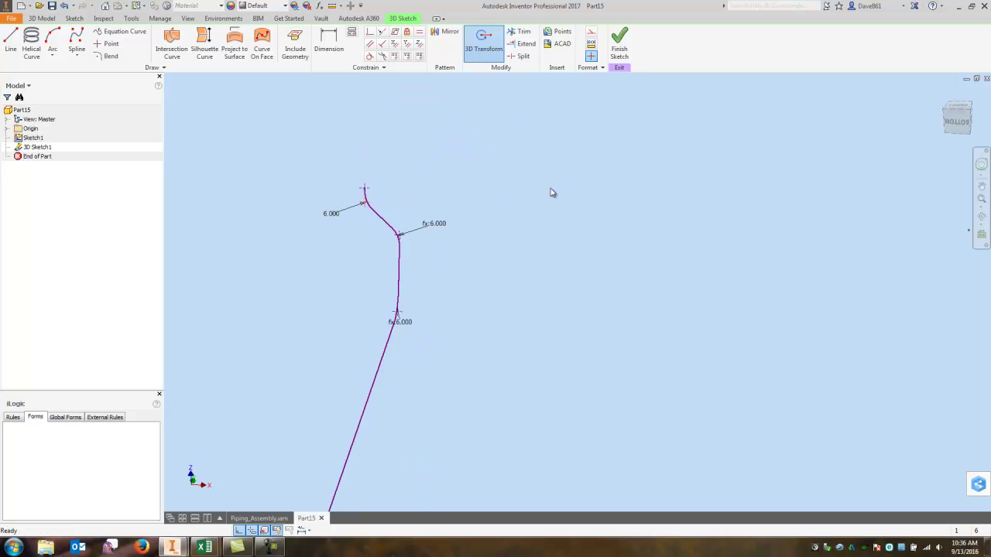
# Step: Inspect the raised pipe route and finish 3D Sketch1
pyautogui.keyDown('shift'); pyautogui.moveTo(551, 190); pyautogui.dragTo(562, 226, button='middle'); pyautogui.keyUp('shift')
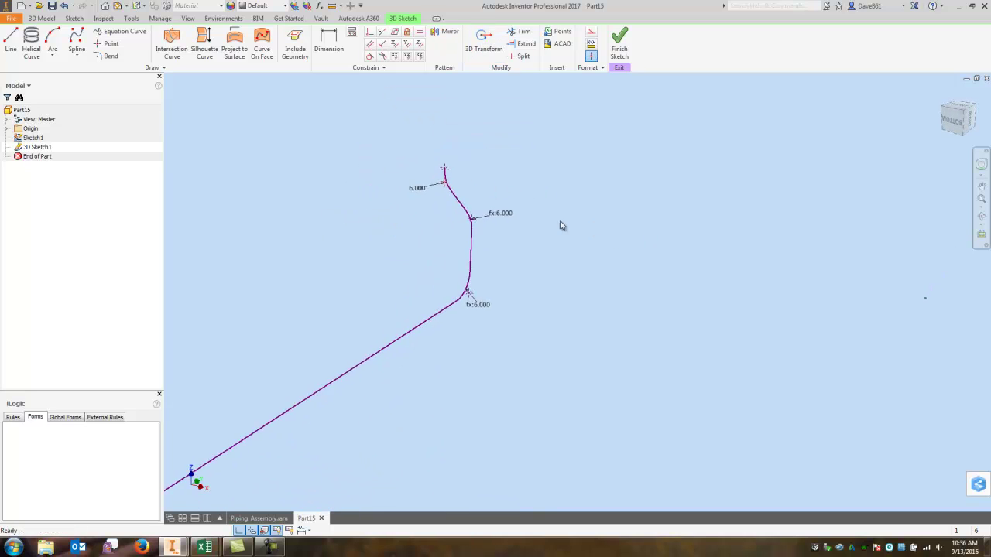
pyautogui.scroll(5, 421, 186)
pyautogui.scroll(-2, 503, 221)
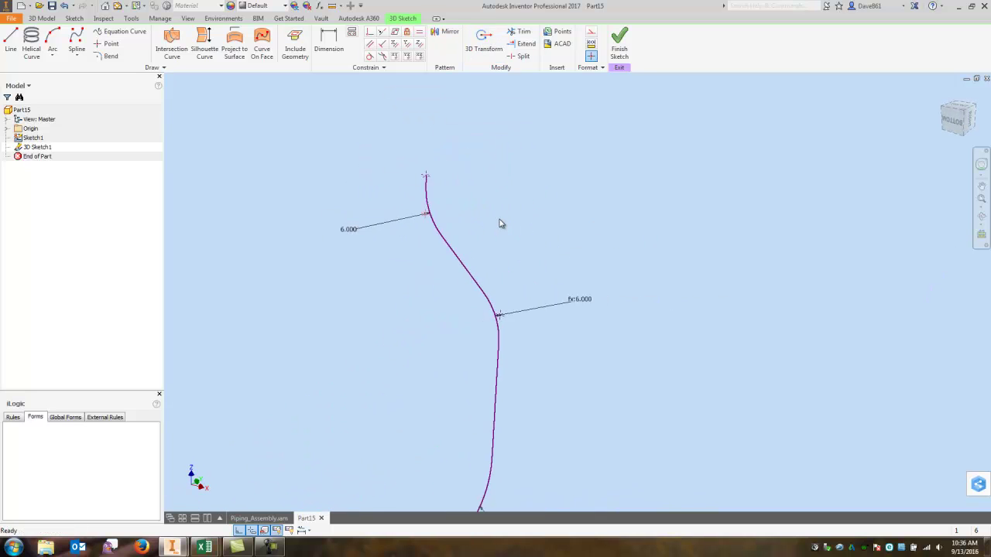
pyautogui.scroll(-2, 499, 223)
pyautogui.scroll(-2, 547, 309)
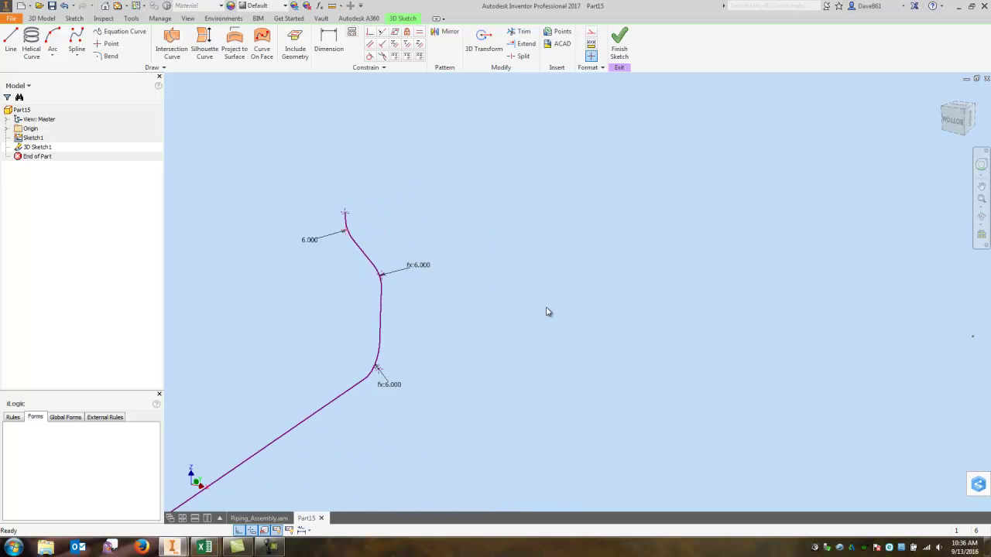
pyautogui.scroll(-2, 546, 312)
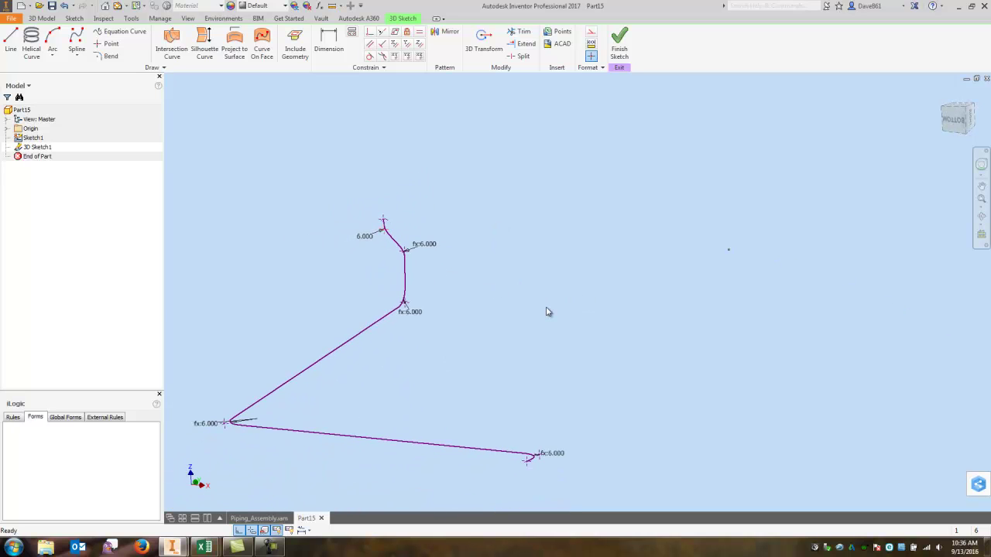
pyautogui.scroll(1, 546, 312)
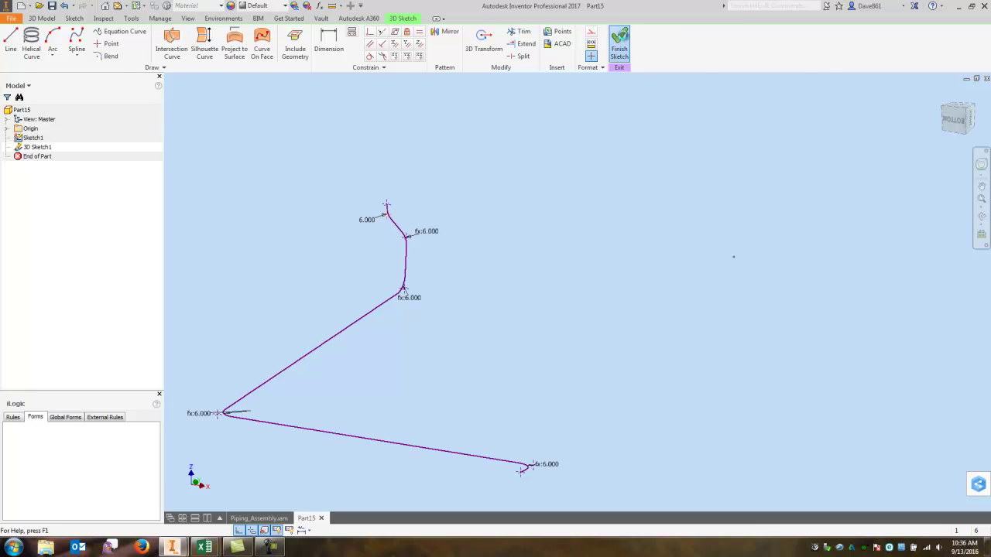
pyautogui.click(619, 42)
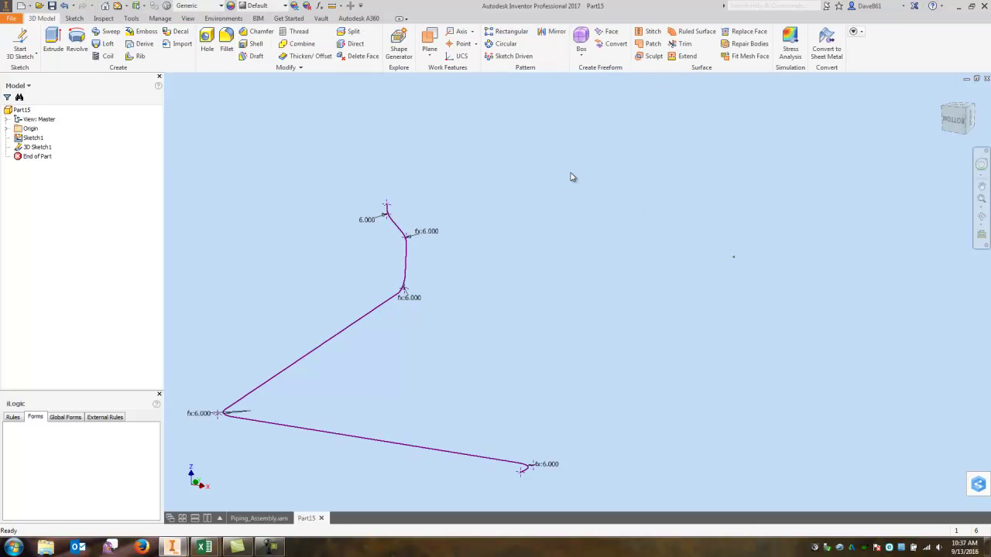
pyautogui.moveTo(172, 547)
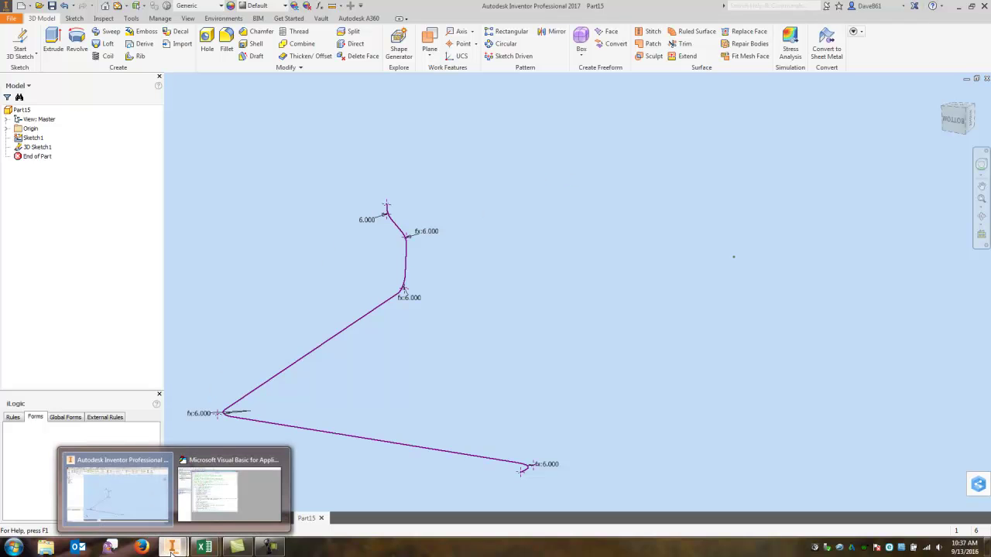
pyautogui.click(220, 462)
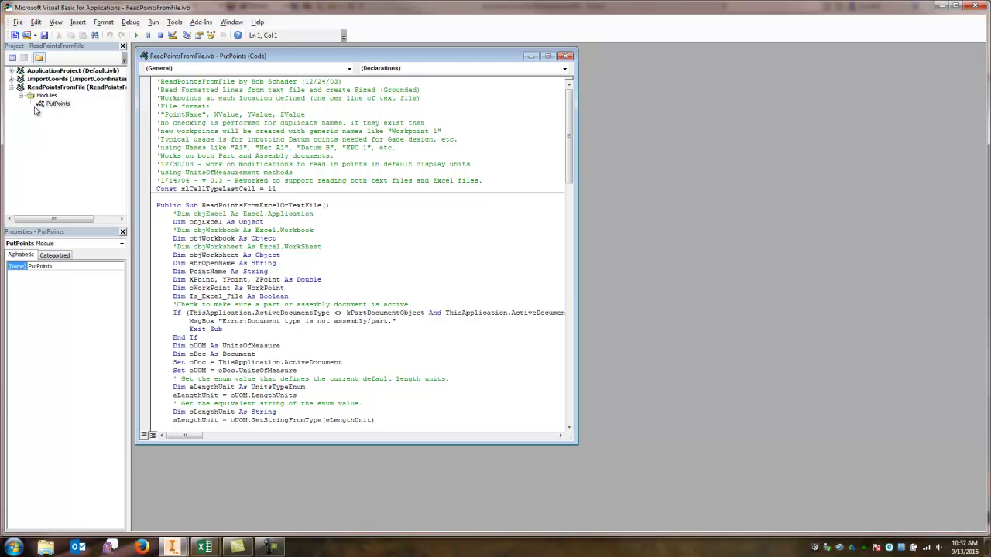
pyautogui.click(11, 79)
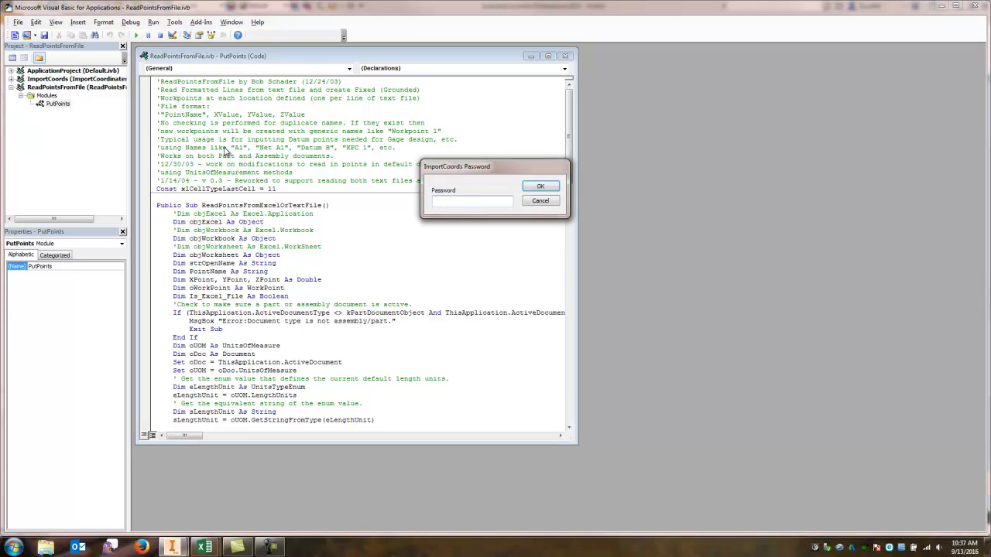
pyautogui.click(538, 200)
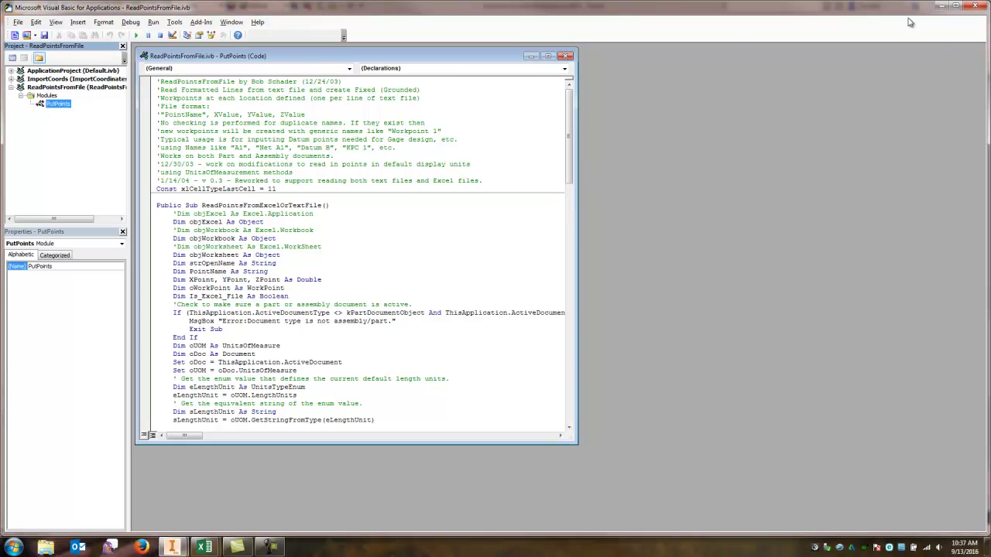
pyautogui.click(942, 6)
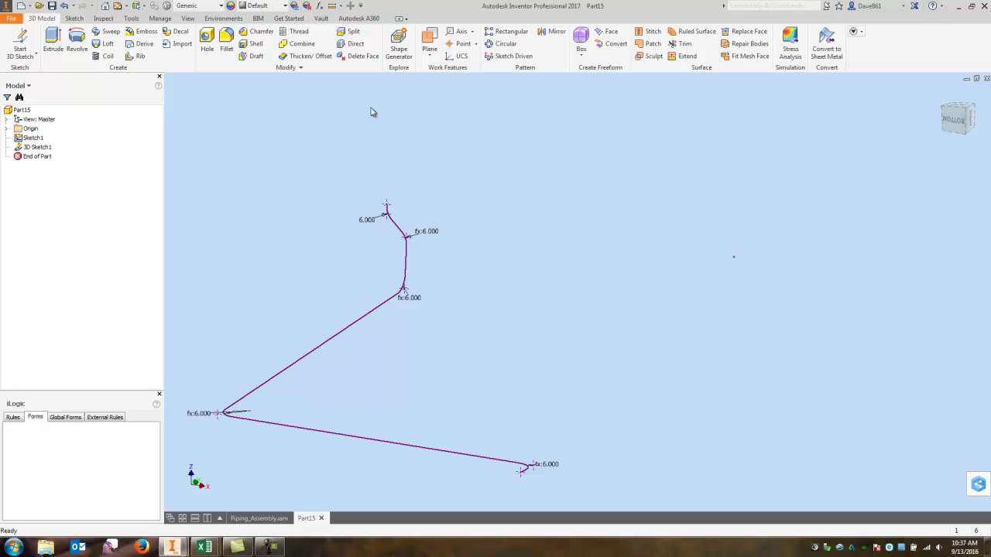
# Step: Create a new Standard.ipt part, Part16, and finish its empty initial sketch
pyautogui.click(21, 6)
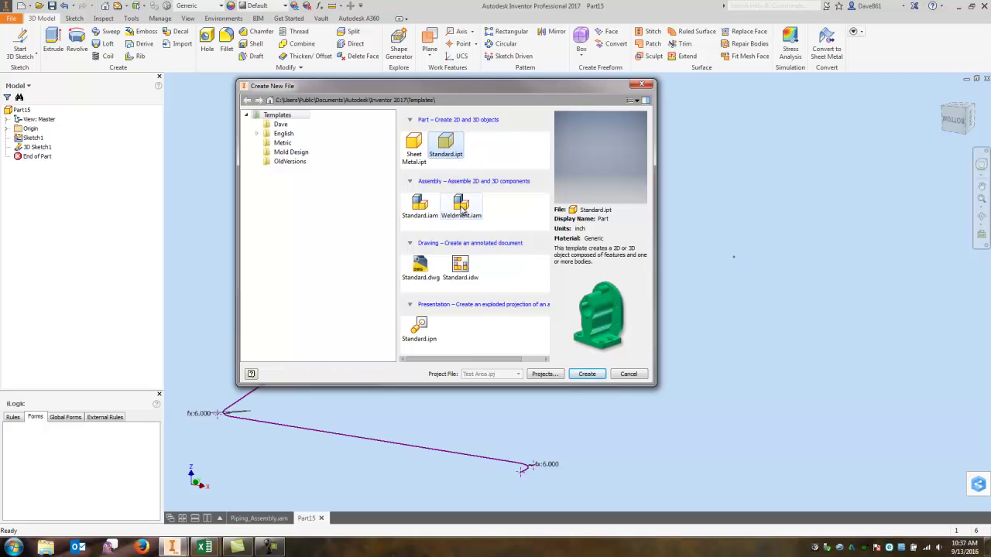
pyautogui.click(586, 374)
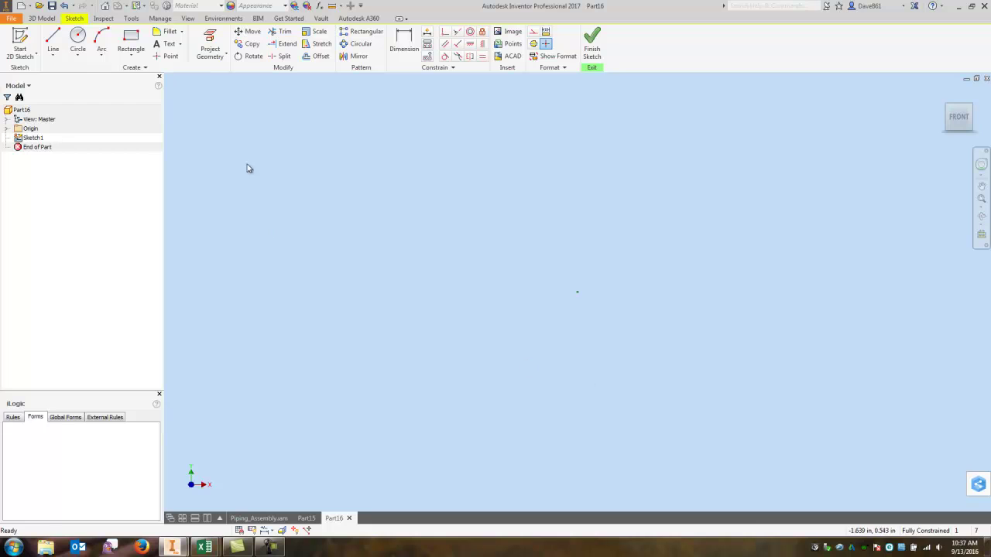
pyautogui.click(593, 43)
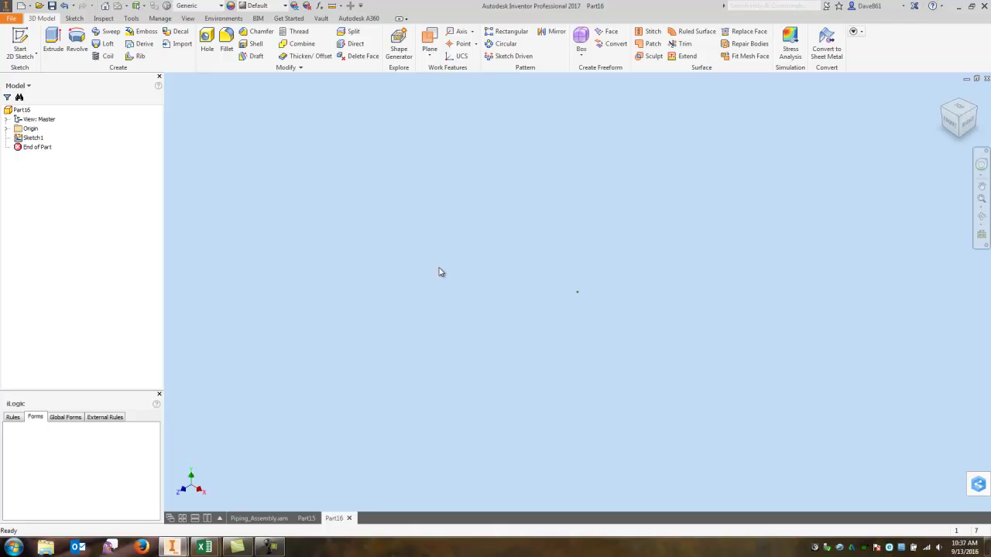
pyautogui.moveTo(216, 552)
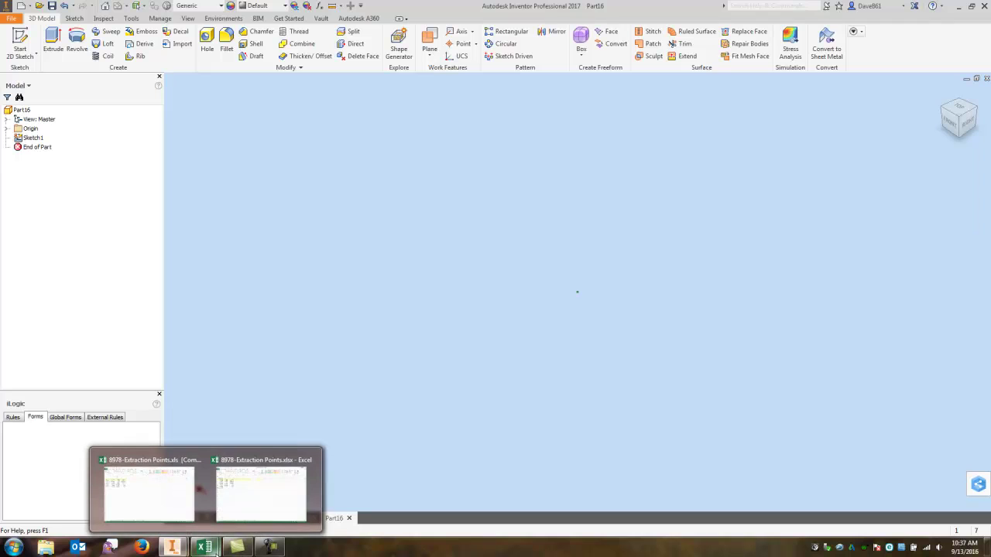
pyautogui.click(172, 466)
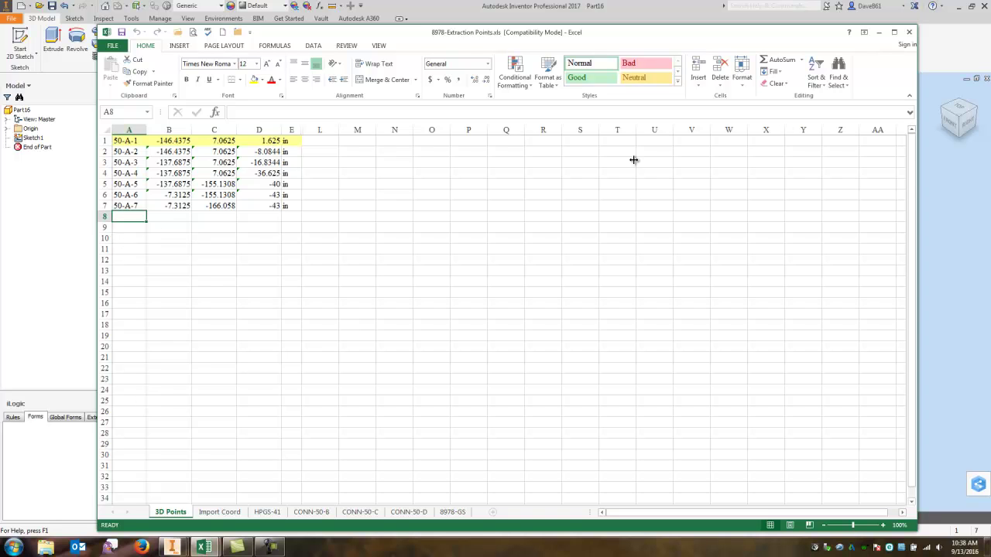
pyautogui.click(878, 31)
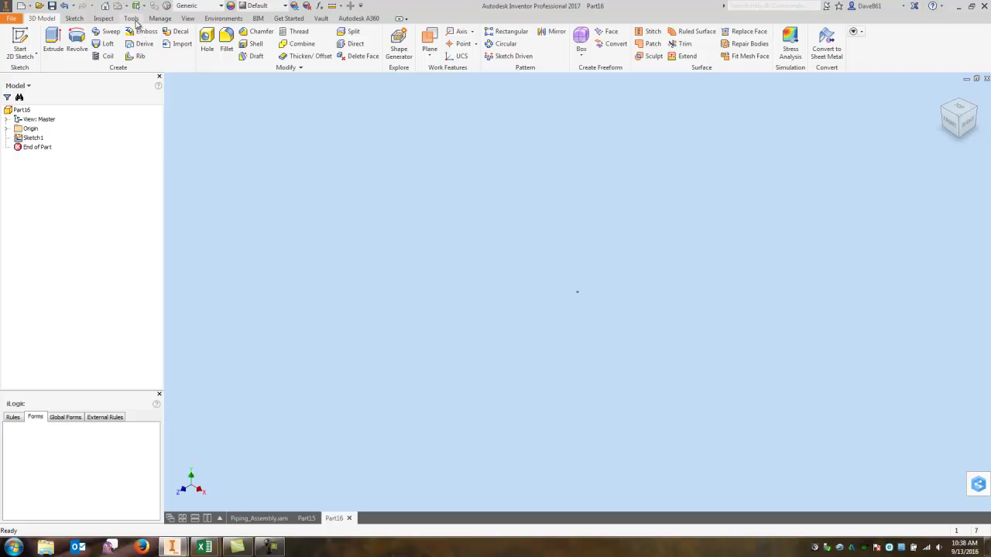
# Step: Run the points-import macro on 8978-Extraction Points.xls to load its XYZ points as work points in Part16
pyautogui.click(133, 19)
pyautogui.click(336, 31)
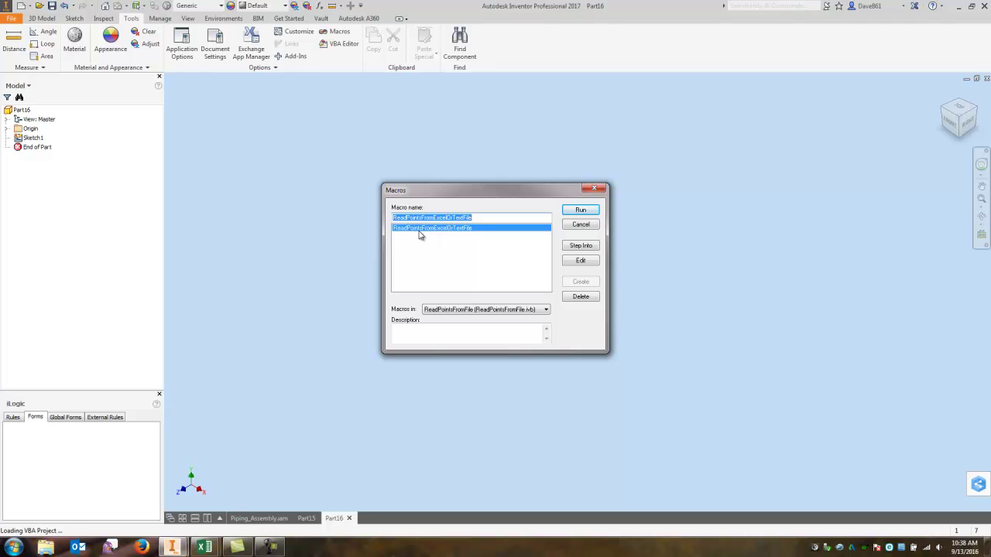
pyautogui.click(581, 210)
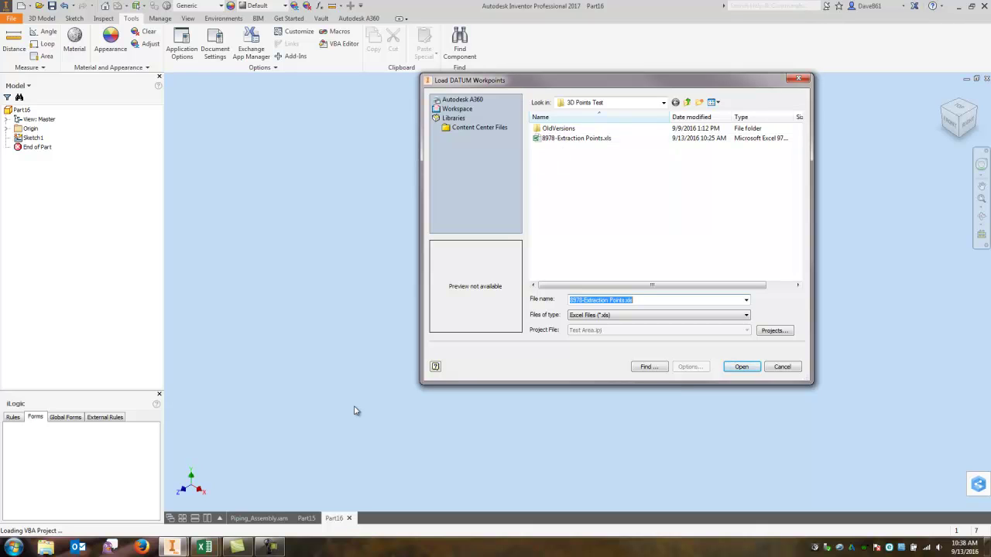
pyautogui.click(209, 550)
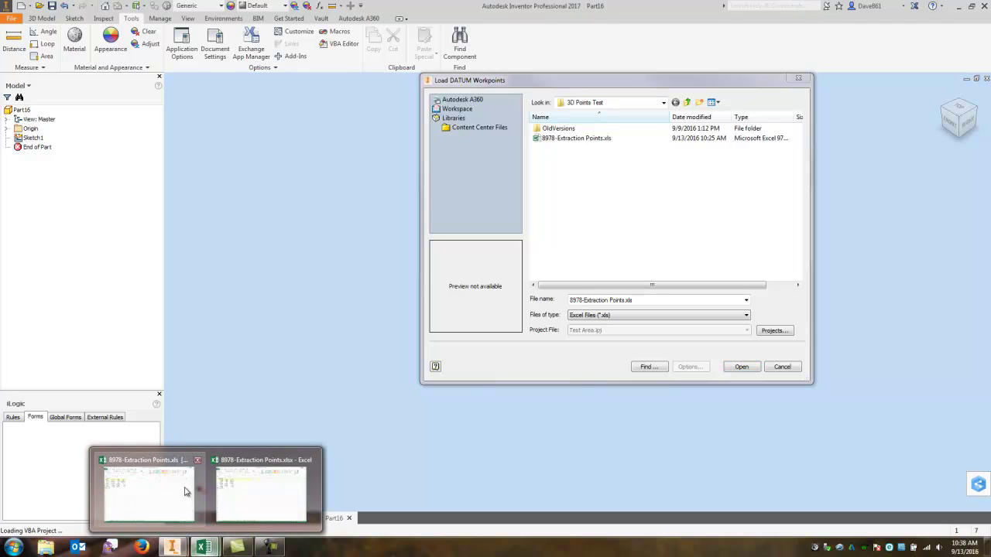
pyautogui.click(166, 463)
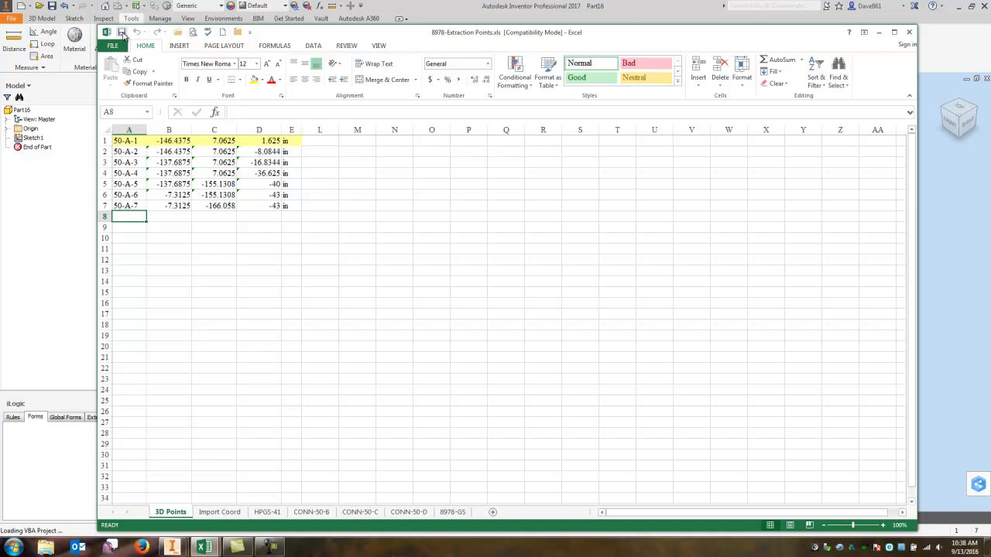
pyautogui.click(879, 33)
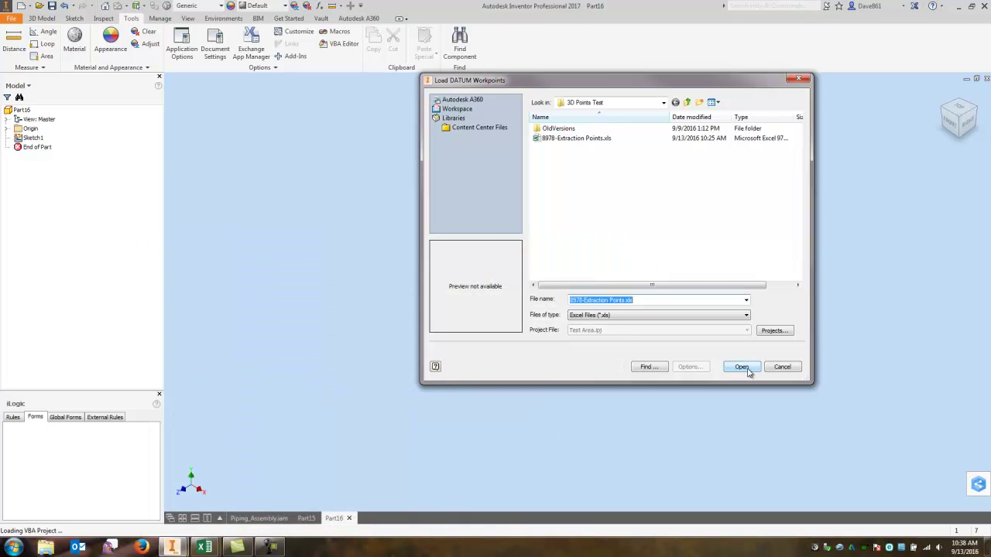
pyautogui.click(743, 368)
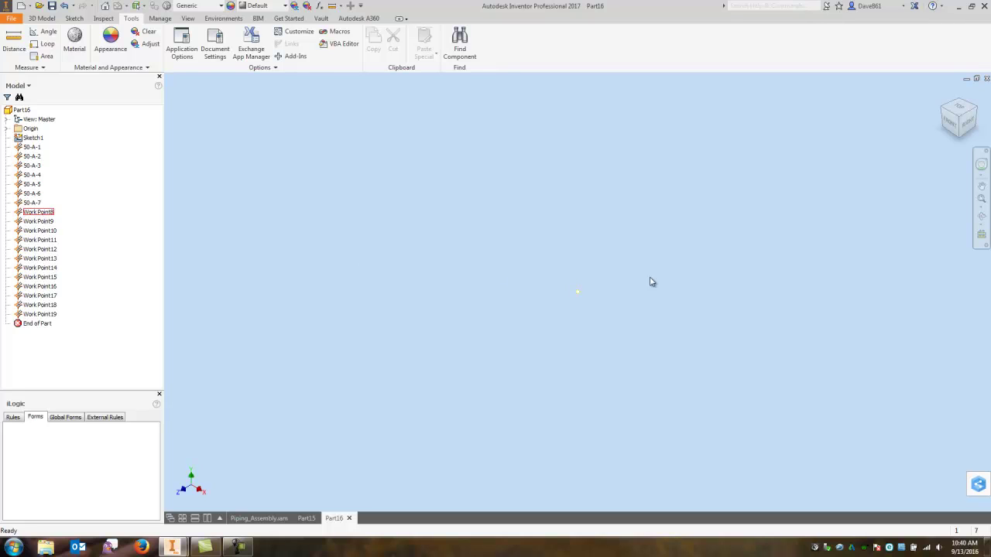
# Step: Delete Work Point8 through Work Point19, keeping only the named points 50-A-1 to 50-A-7
pyautogui.click(39, 212)
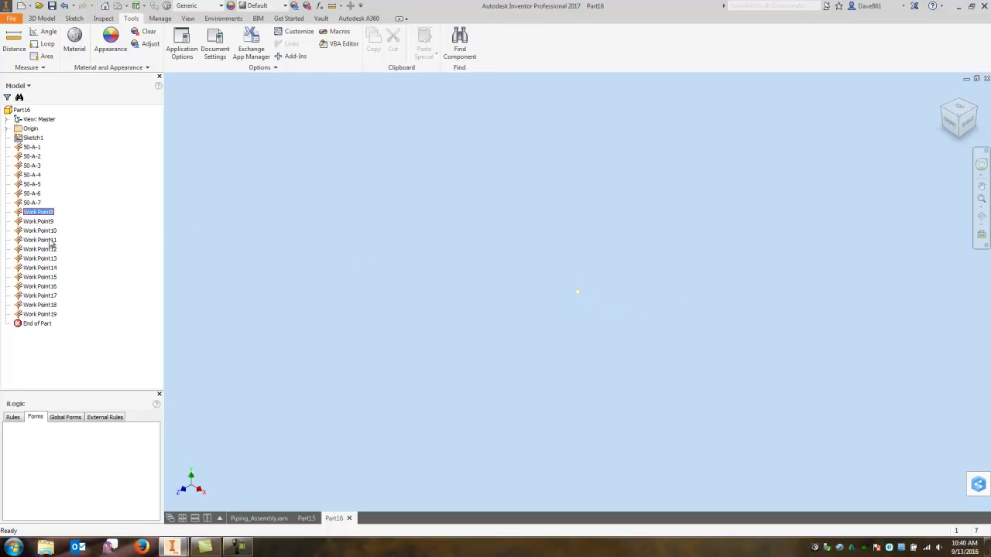
pyautogui.keyDown('shift'); pyautogui.click(46, 315); pyautogui.keyUp('shift')
pyautogui.rightClick(46, 315)
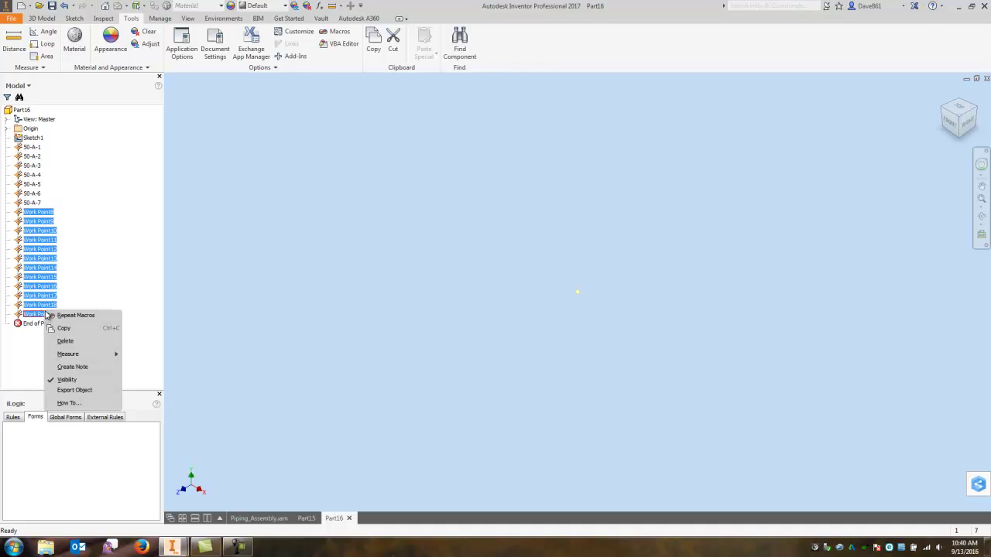
pyautogui.click(74, 343)
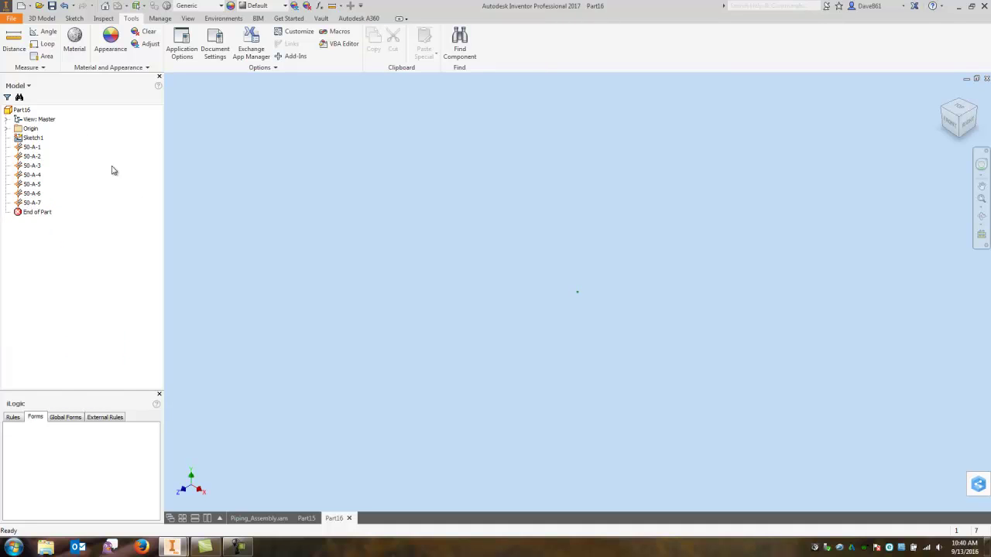
pyautogui.click(982, 199)
pyautogui.click(41, 18)
pyautogui.click(34, 54)
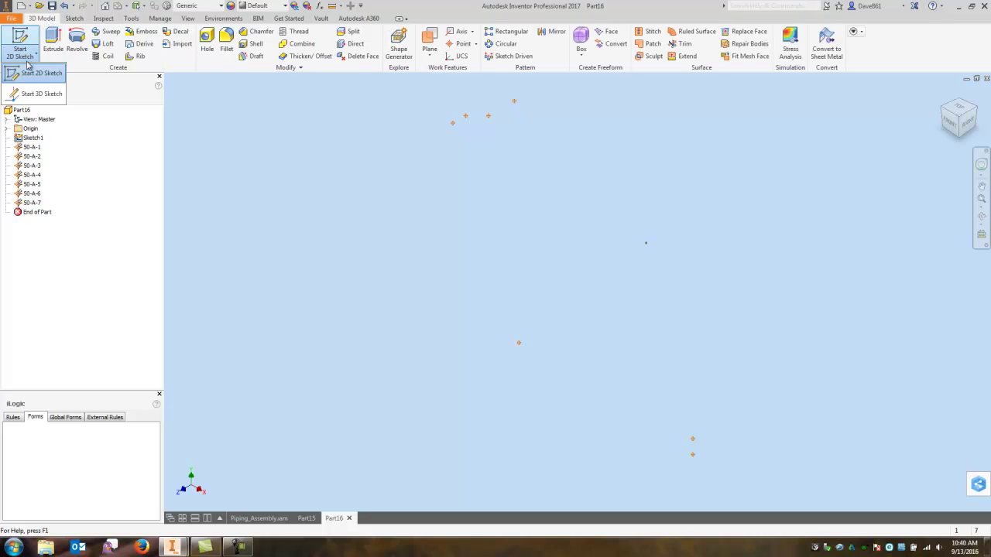
# Step: Start a 3D sketch and draw one connected line through work points 50-A-1 to 50-A-7 in order
pyautogui.click(29, 90)
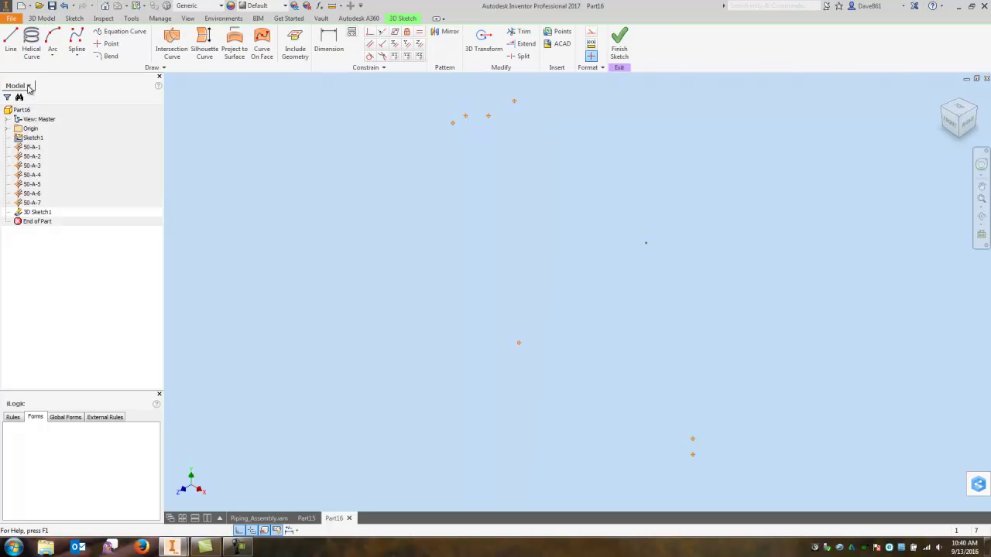
pyautogui.click(12, 41)
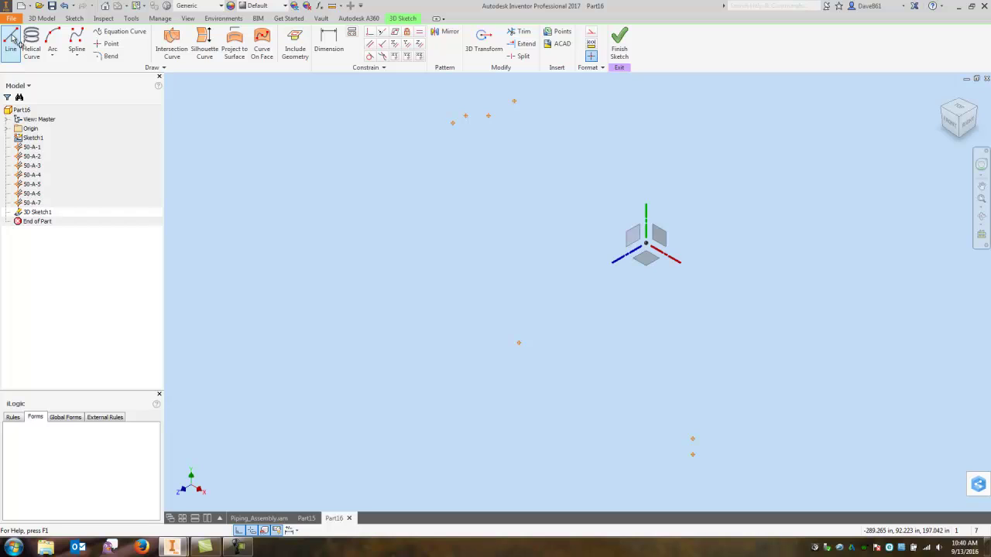
pyautogui.click(32, 148)
pyautogui.click(31, 157)
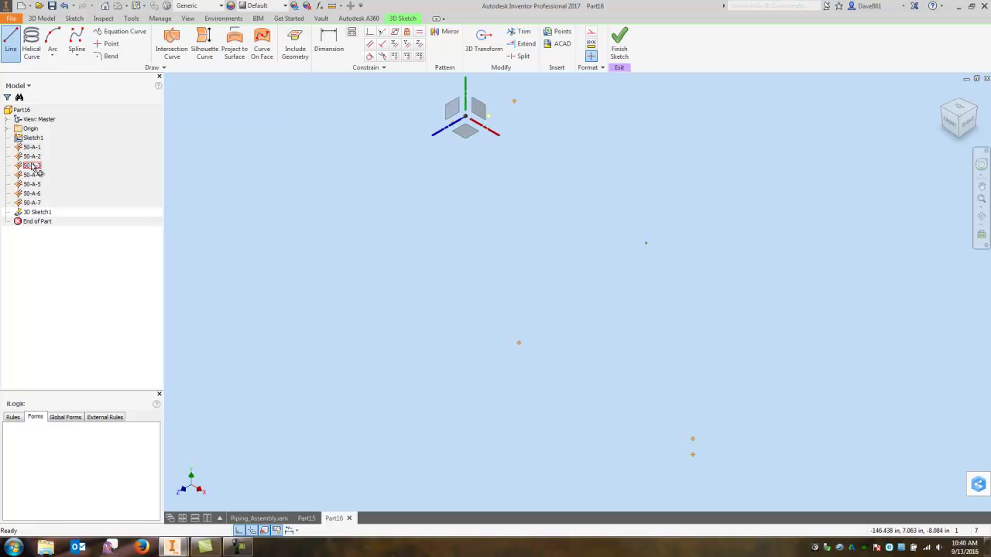
pyautogui.click(35, 167)
pyautogui.click(33, 177)
pyautogui.click(33, 185)
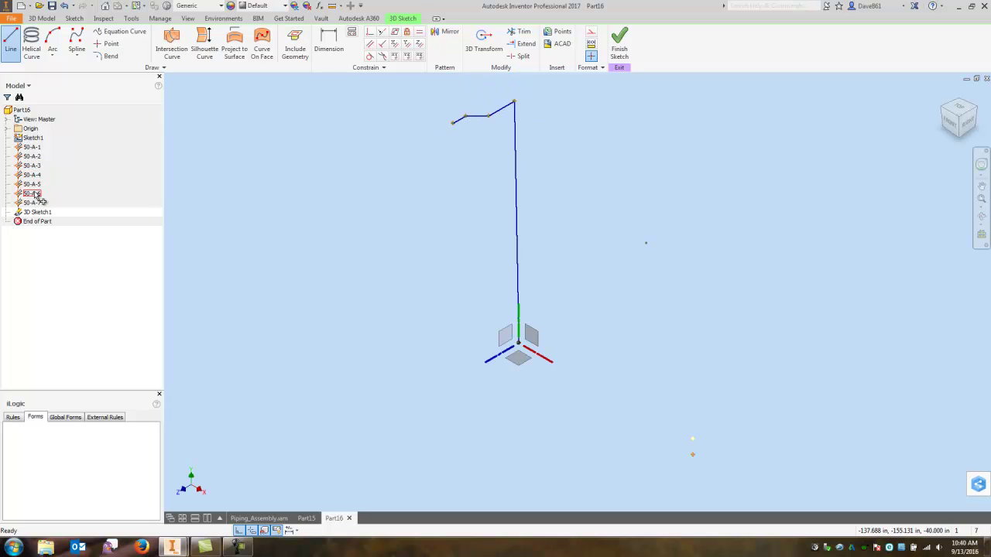
pyautogui.click(32, 194)
pyautogui.click(35, 203)
pyautogui.rightClick(300, 192)
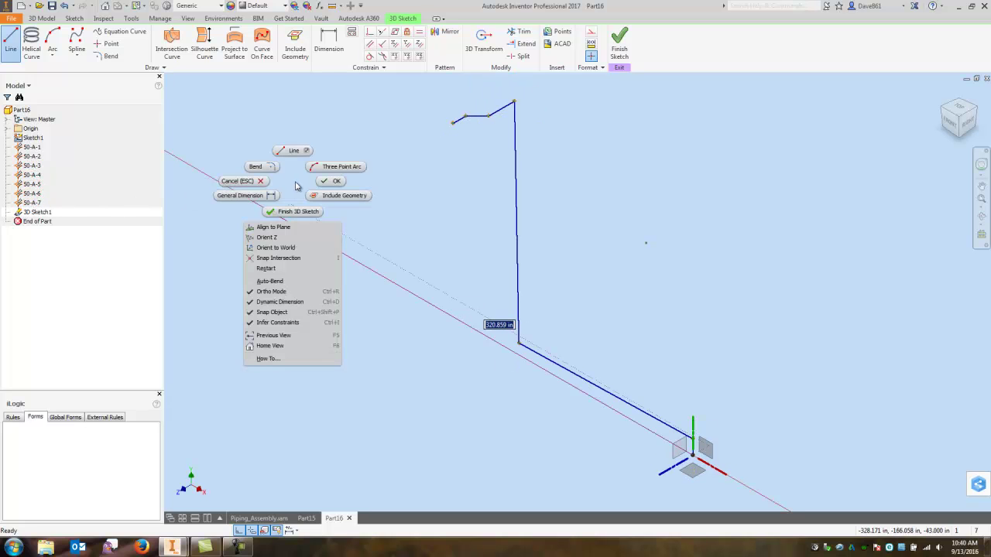
pyautogui.click(326, 191)
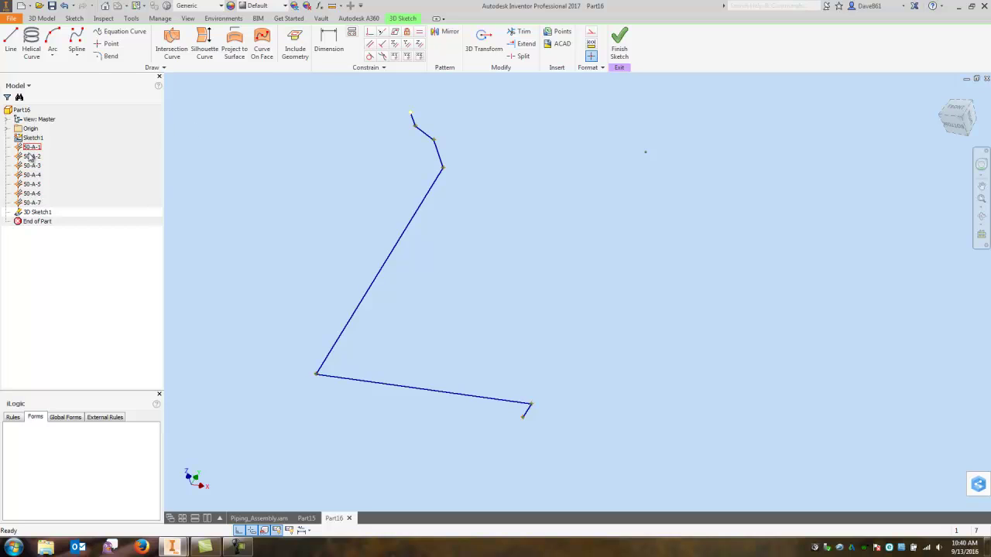
# Step: Add radius-6 bends at the polyline corners, from the top corner to the right end, then finish 3D Sketch1
pyautogui.click(109, 58)
pyautogui.click(213, 100)
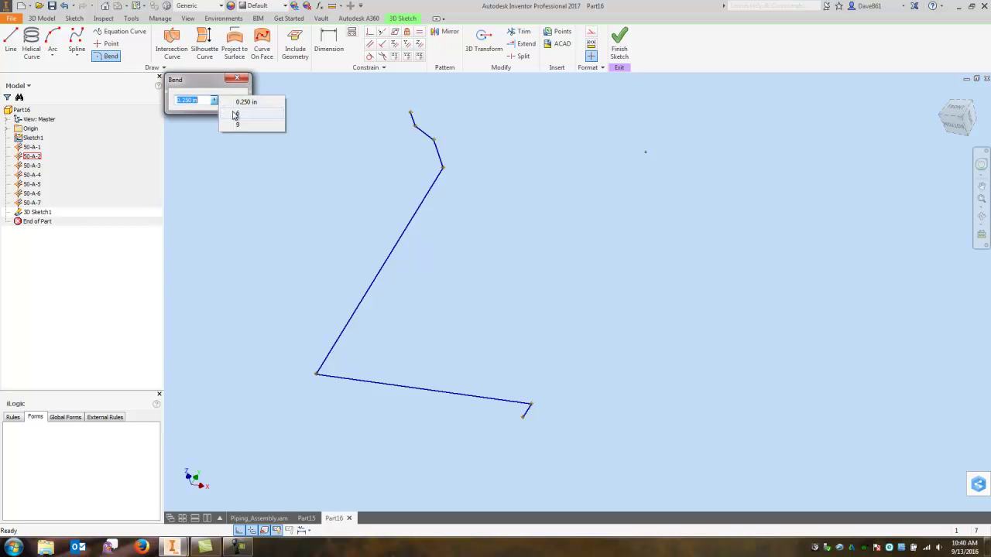
pyautogui.click(239, 115)
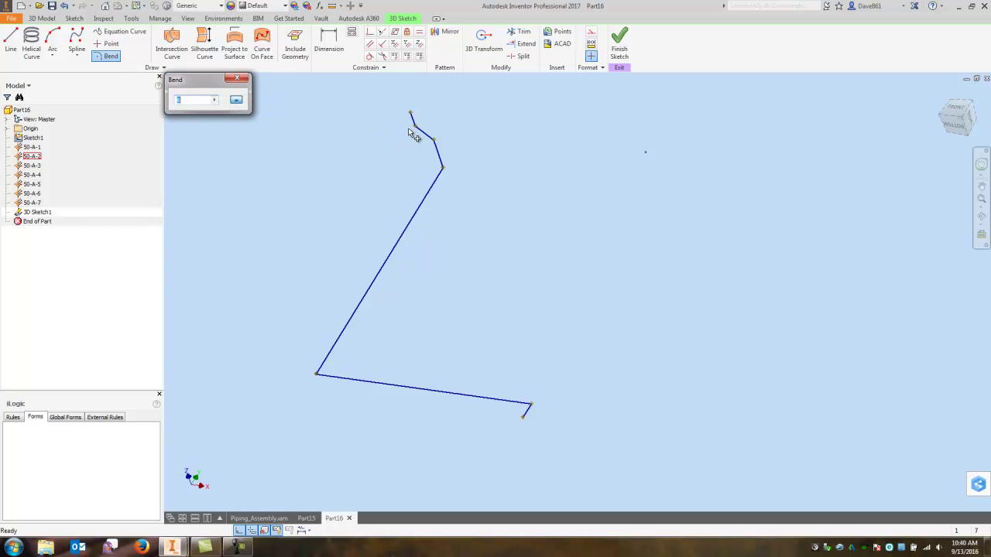
pyautogui.click(431, 137)
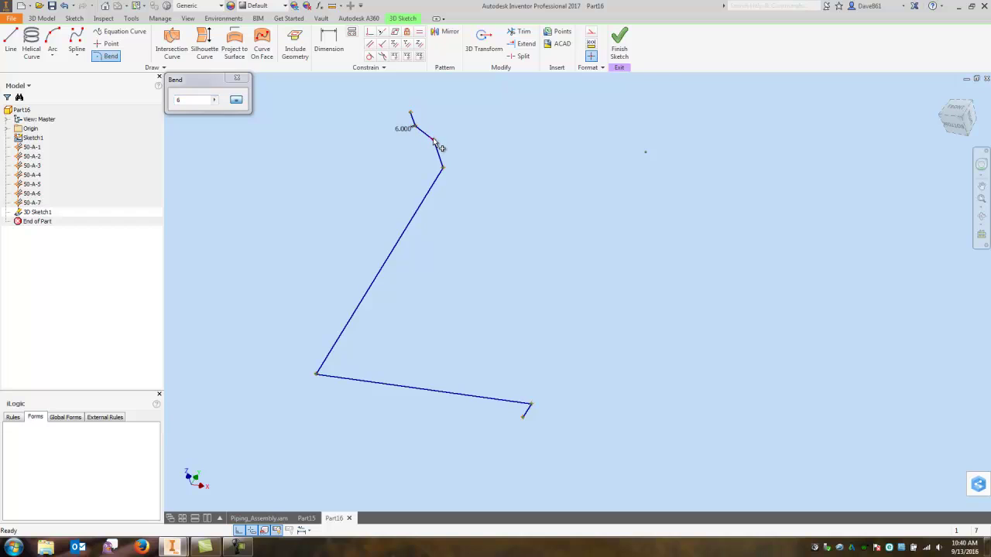
pyautogui.click(444, 167)
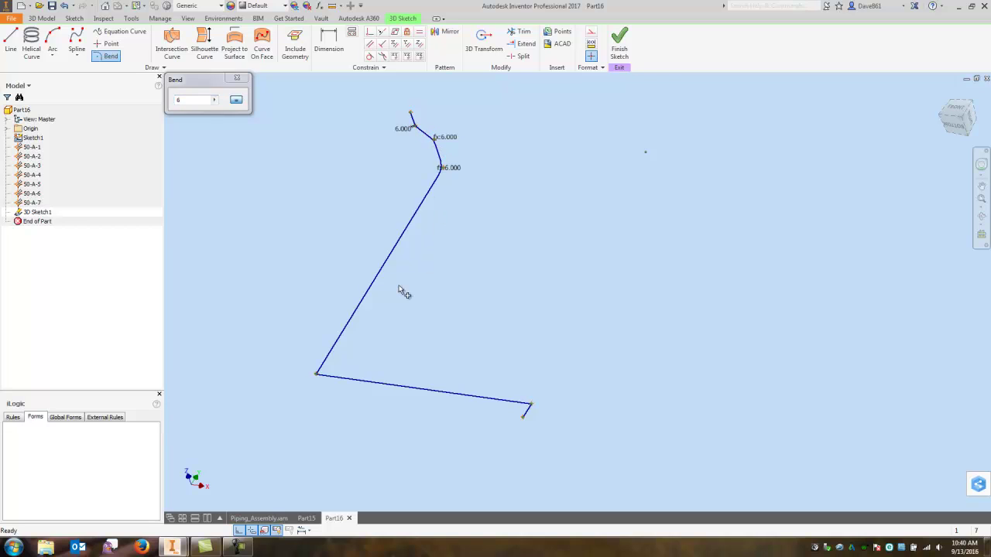
pyautogui.click(320, 377)
pyautogui.click(531, 406)
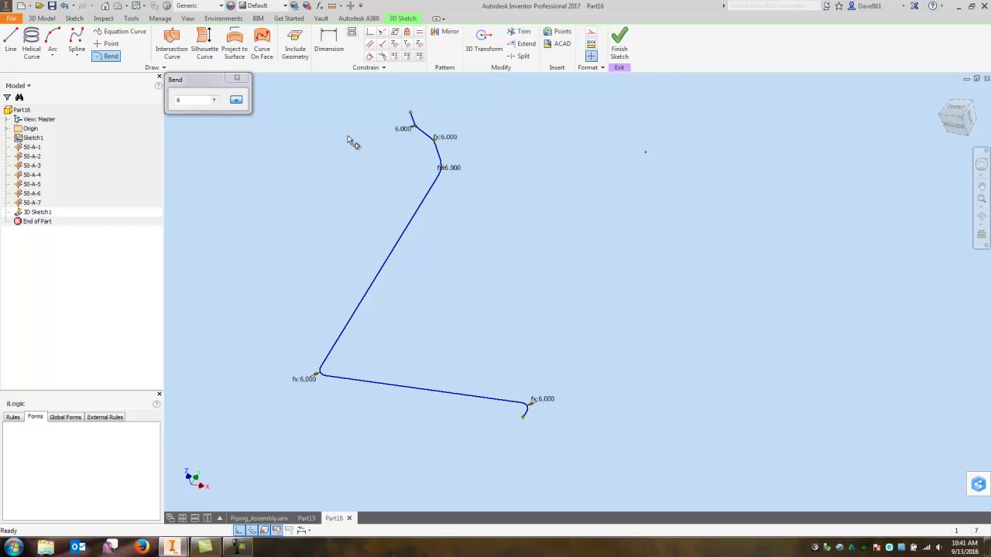
pyautogui.click(236, 99)
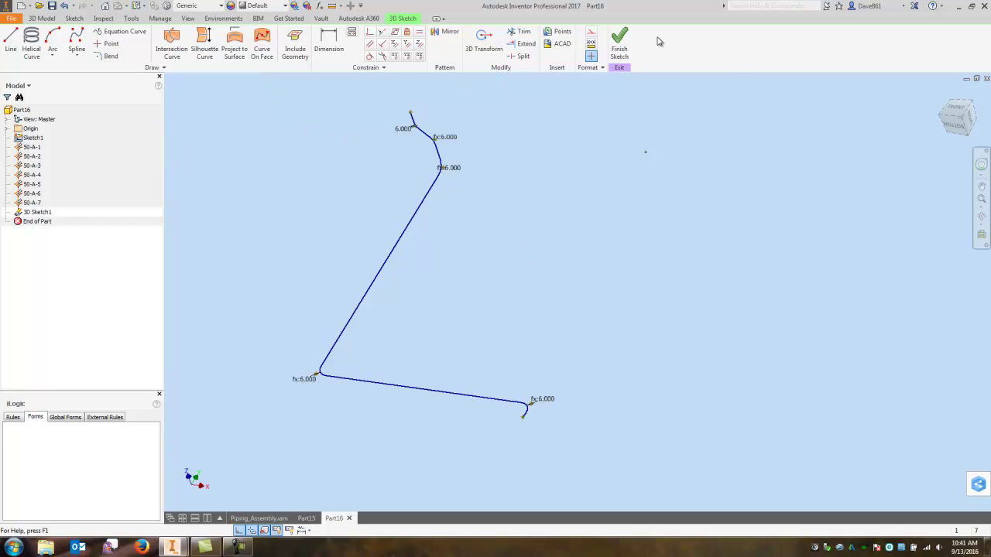
pyautogui.click(622, 40)
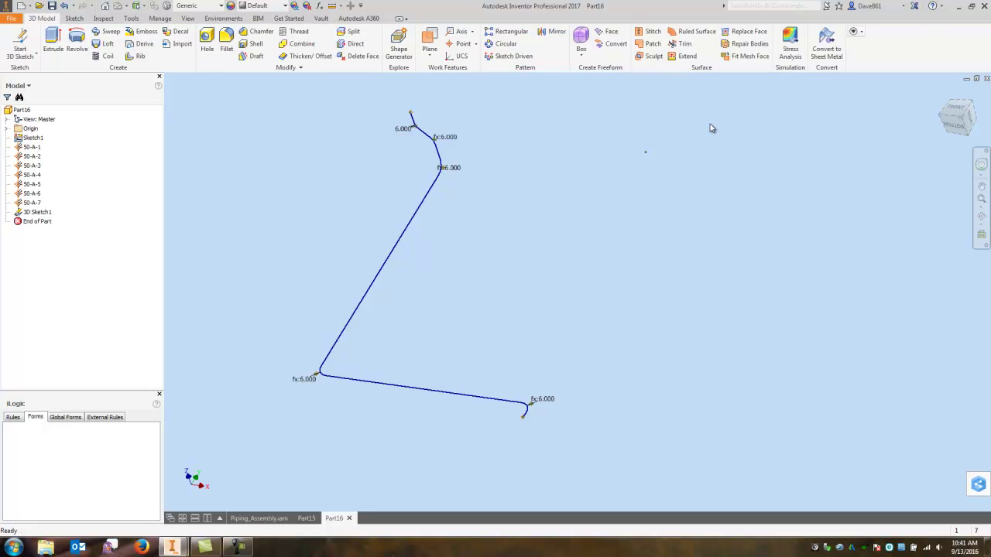
# Step: Use 3D Move/Rotate to shift work point 50-A-1 by 6 along Z
pyautogui.rightClick(35, 150)
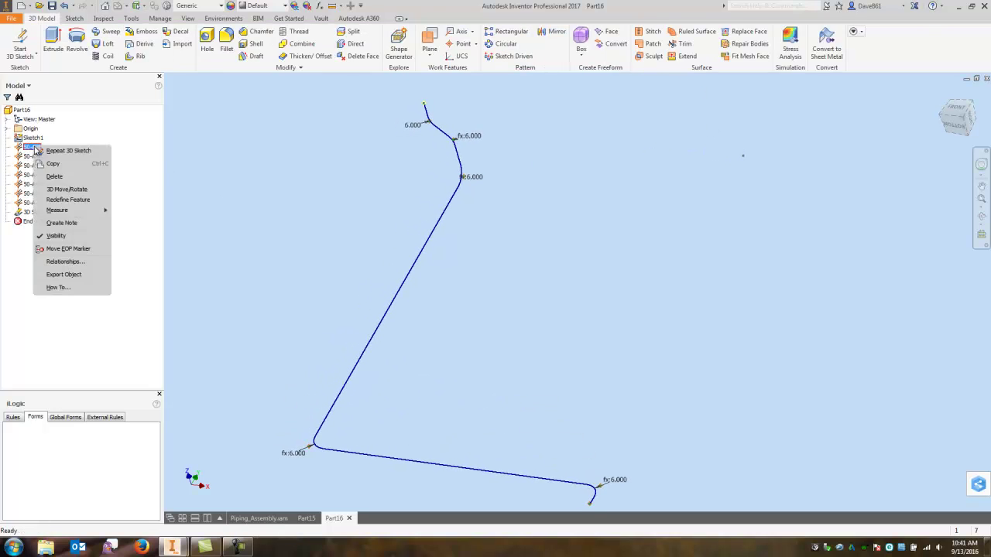
pyautogui.click(65, 190)
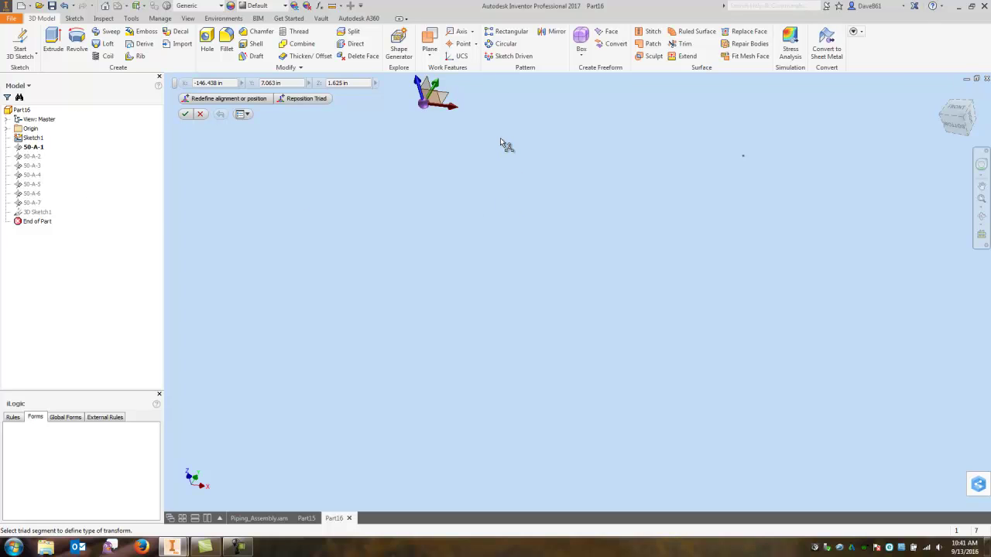
pyautogui.moveTo(503, 148); pyautogui.dragTo(506, 225, button='middle')
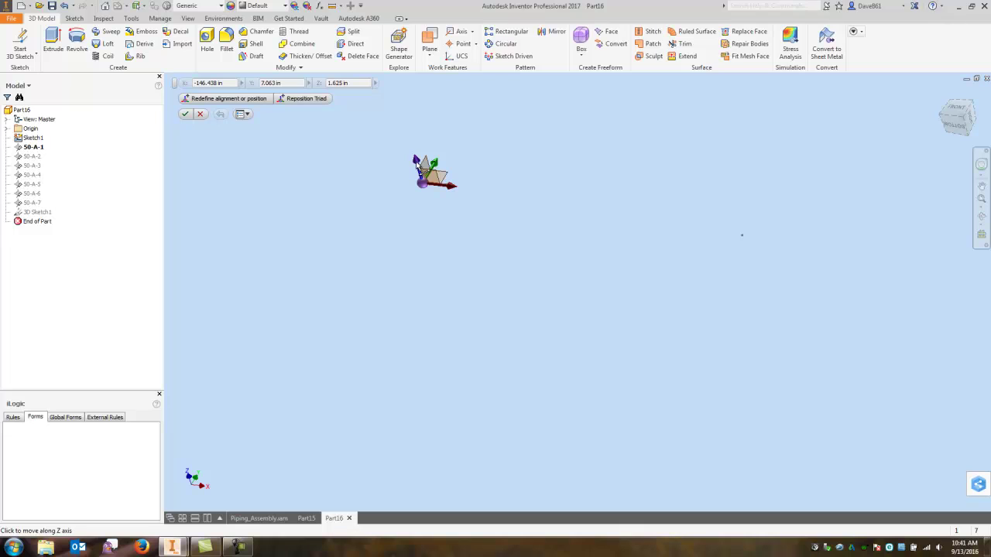
pyautogui.click(418, 165)
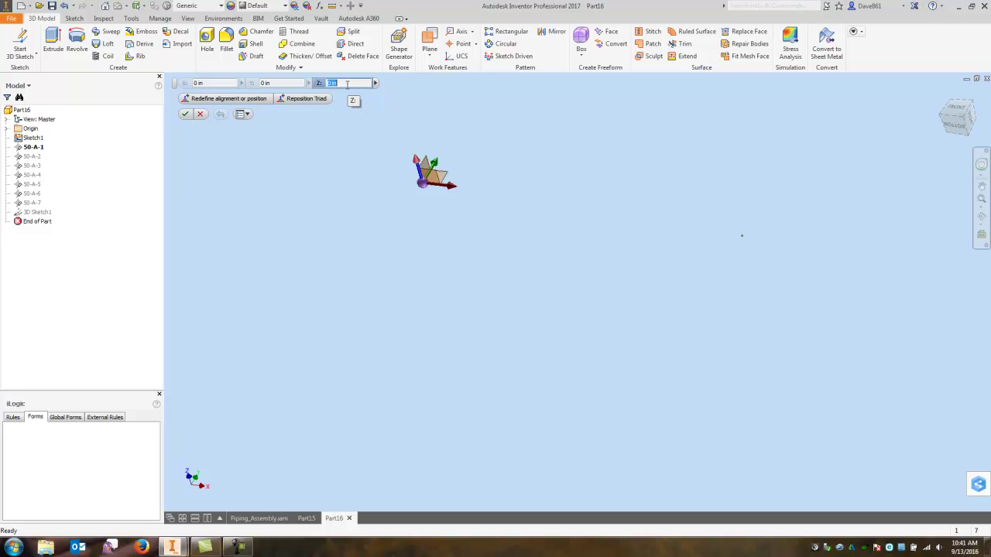
pyautogui.write('6')
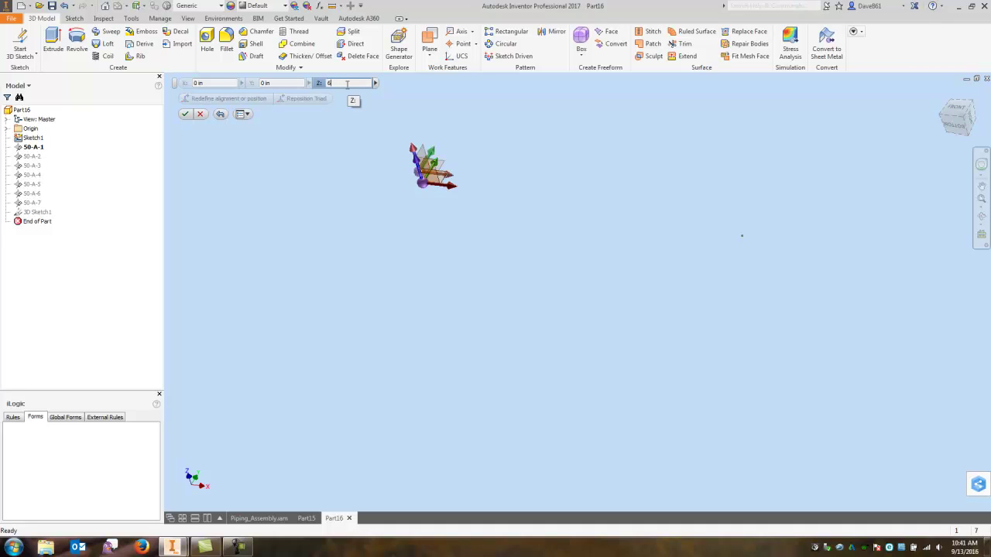
pyautogui.click(185, 114)
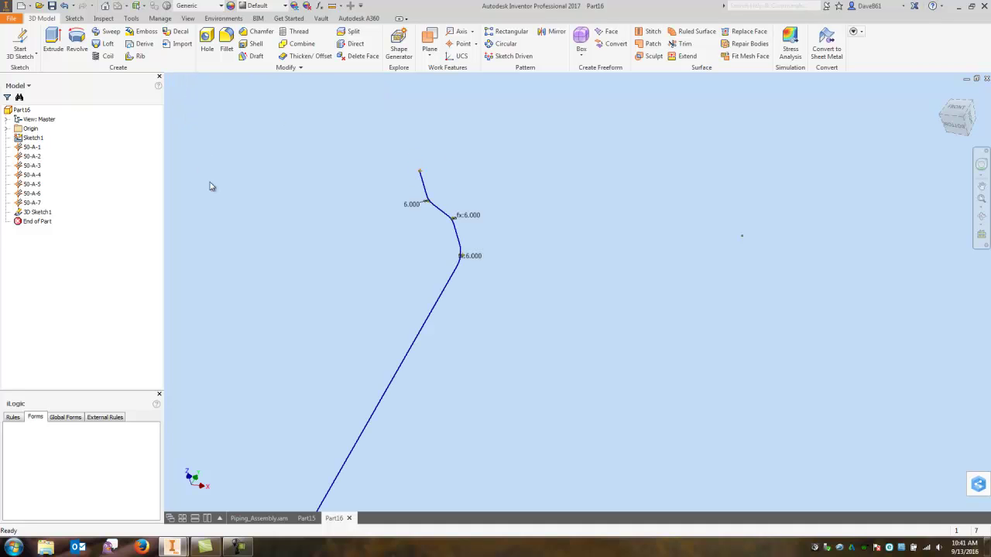
# Step: Reopen the recent extraction points workbook in Excel, move its window aside, and bring Inventor's Part16 forward
pyautogui.keyDown('shift'); pyautogui.moveTo(210, 186); pyautogui.dragTo(456, 177, button='middle'); pyautogui.keyUp('shift')
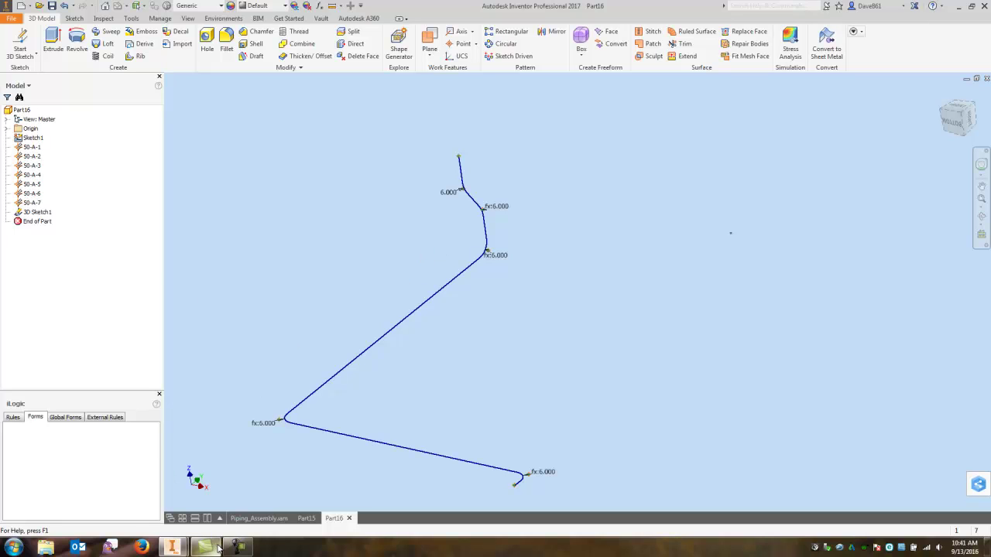
pyautogui.click(13, 547)
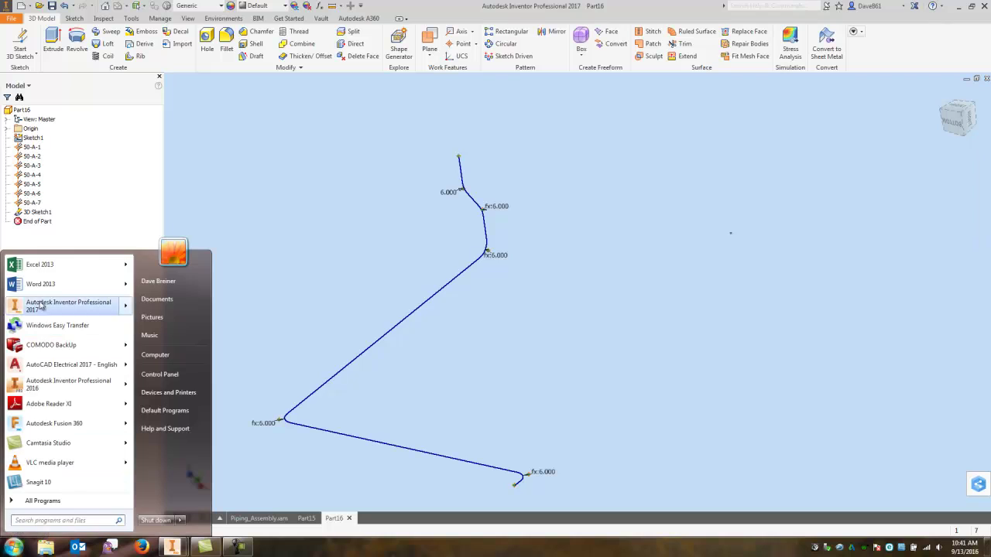
pyautogui.moveTo(61, 267)
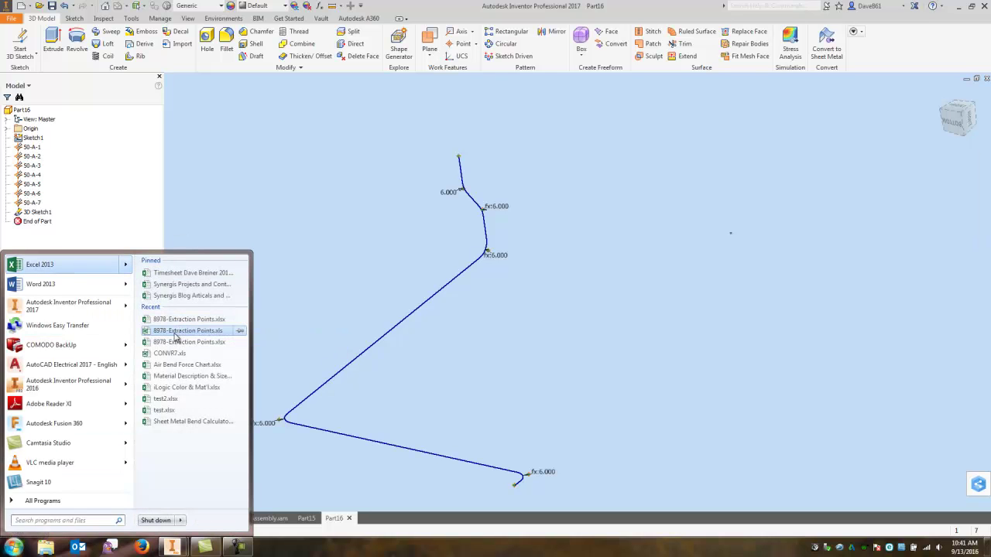
pyautogui.click(283, 288)
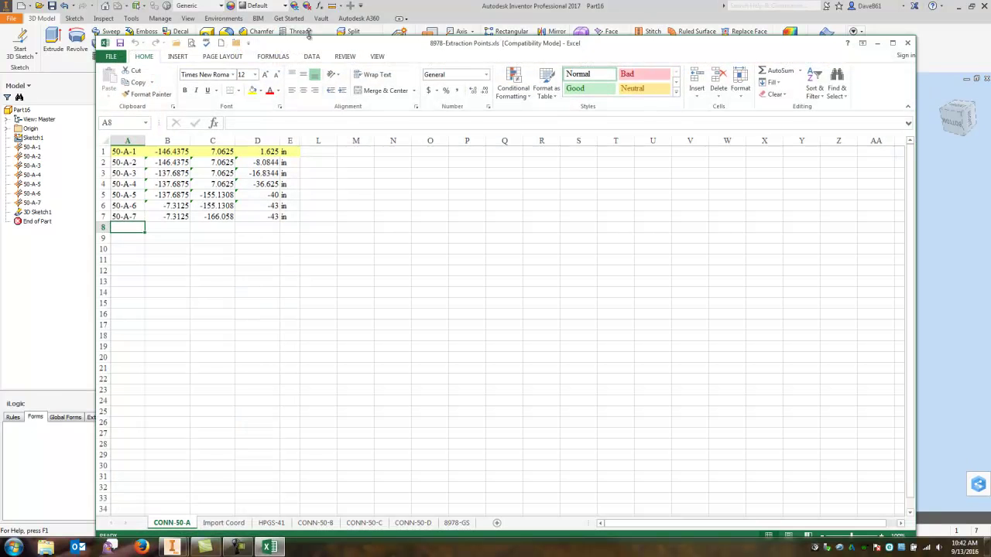
pyautogui.moveTo(314, 45)
pyautogui.mouseDown()
pyautogui.moveTo(450, 101)
pyautogui.moveTo(467, 71)
pyautogui.moveTo(743, 41)
pyautogui.moveTo(750, 31)
pyautogui.mouseUp()
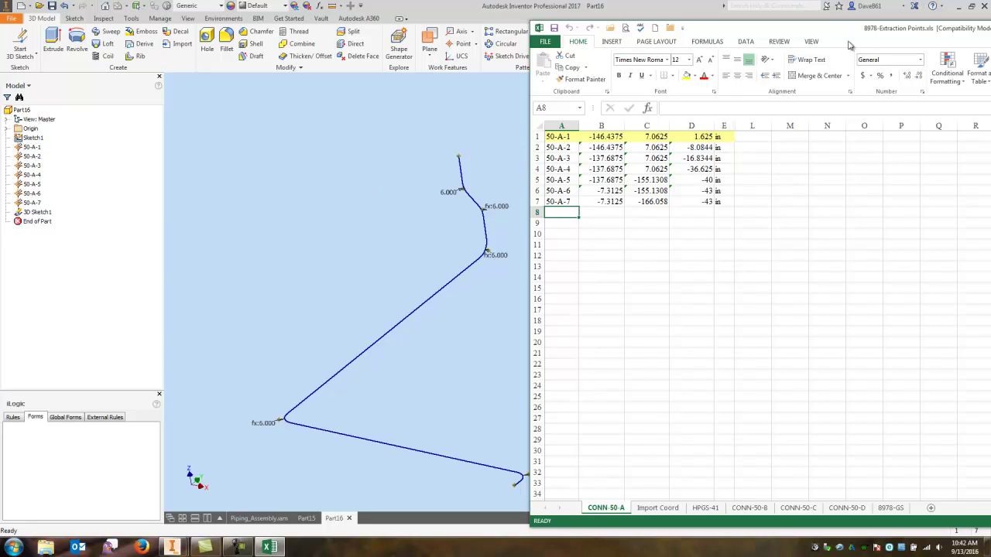
pyautogui.moveTo(824, 31); pyautogui.dragTo(596, 5)
pyautogui.click(597, 6)
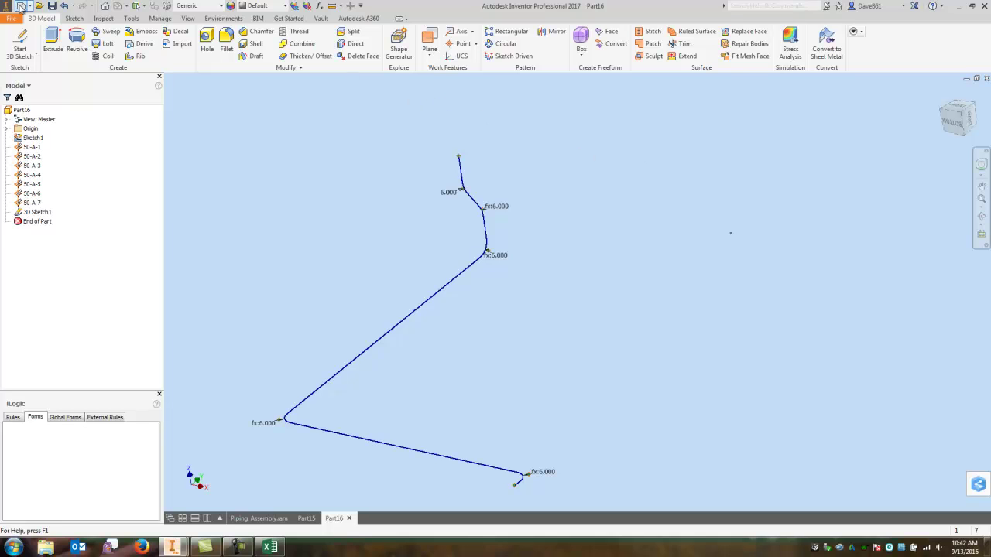
# Step: Create a new part from the Standard.ipt template, opening Part17
pyautogui.click(21, 5)
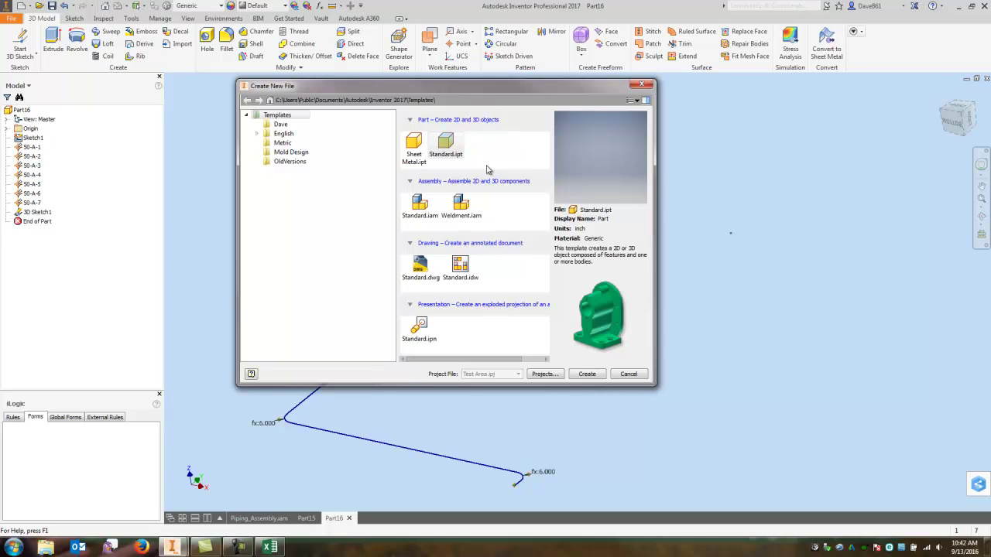
pyautogui.click(588, 375)
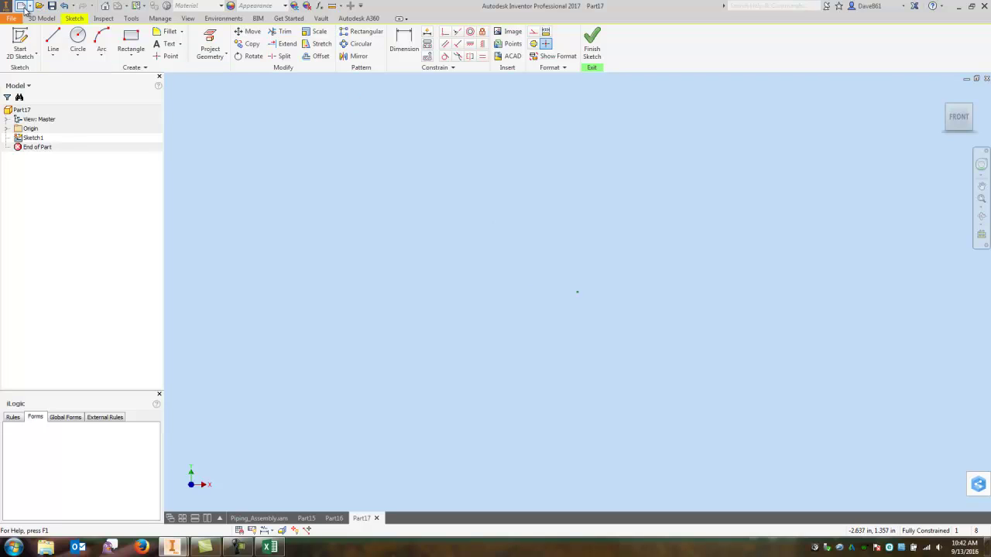
# Step: Move the Import Coord sheet to the first position and insert a blank row above its data
pyautogui.click(268, 547)
pyautogui.click(211, 525)
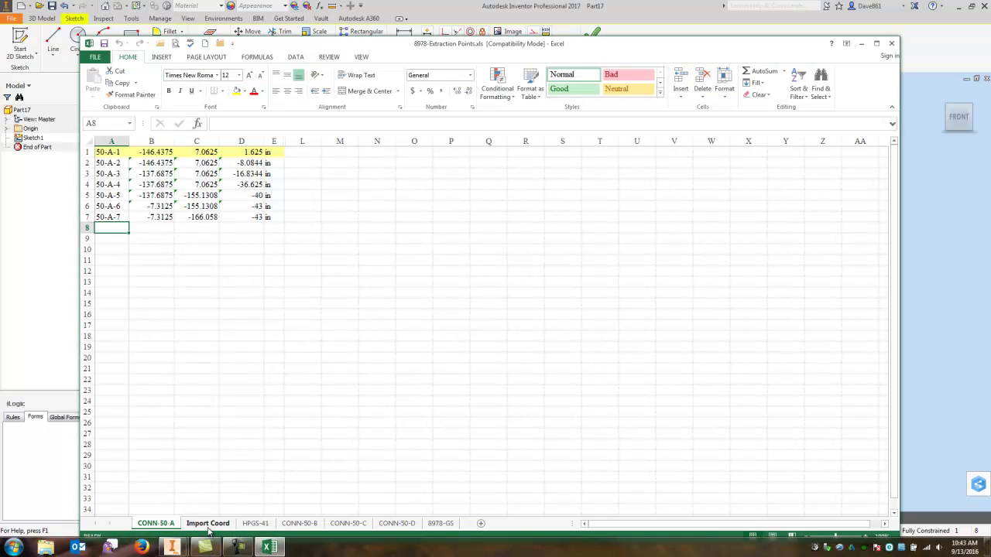
pyautogui.moveTo(217, 529); pyautogui.dragTo(154, 527)
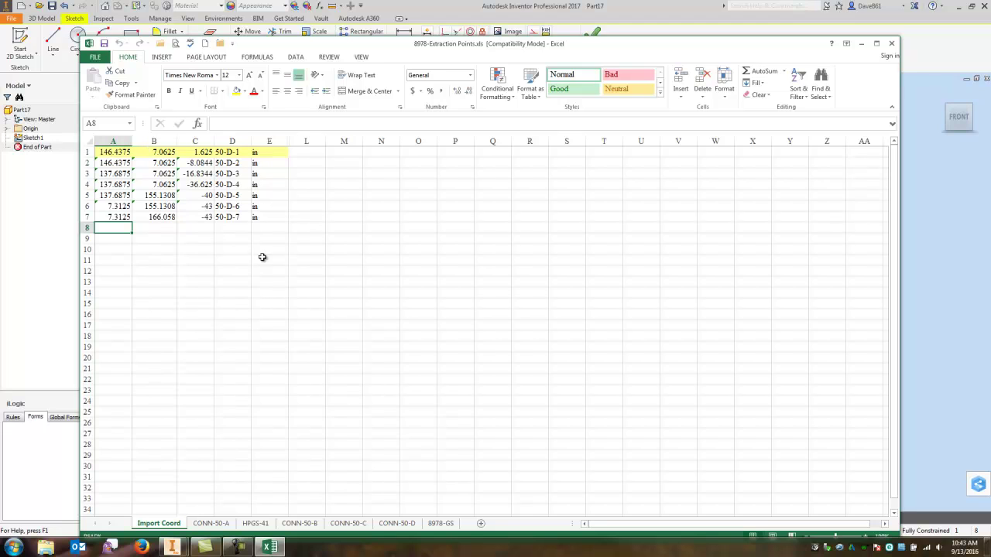
pyautogui.click(88, 152)
pyautogui.rightClick(89, 152)
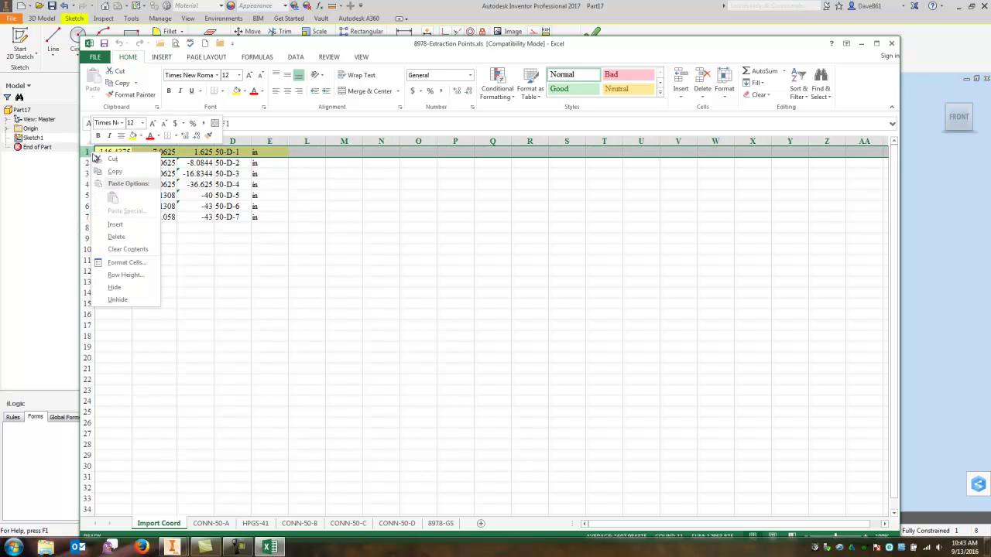
pyautogui.click(122, 223)
# Step: Enter the headers X, Y, Z, NAME in A1:D1 and centre them
pyautogui.click(119, 152)
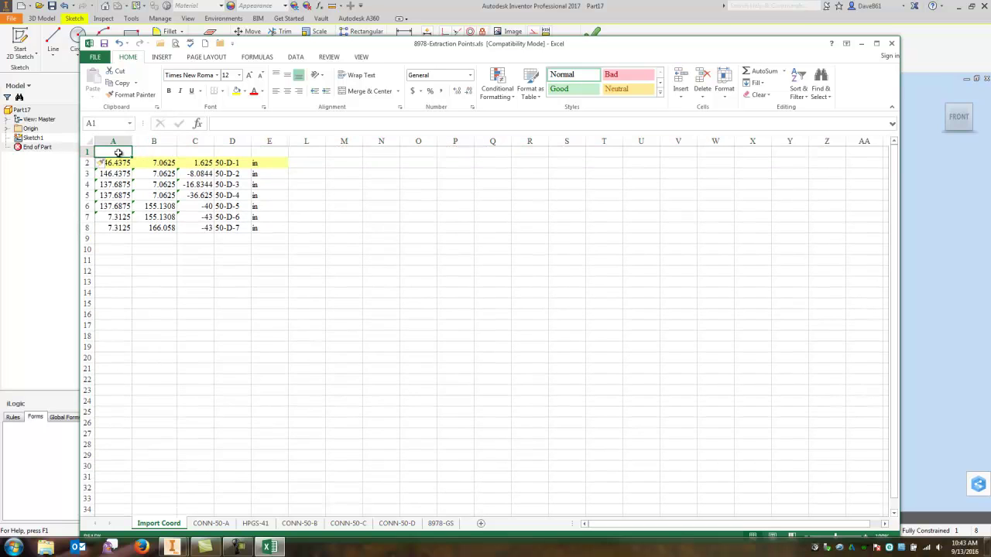
pyautogui.write('X')
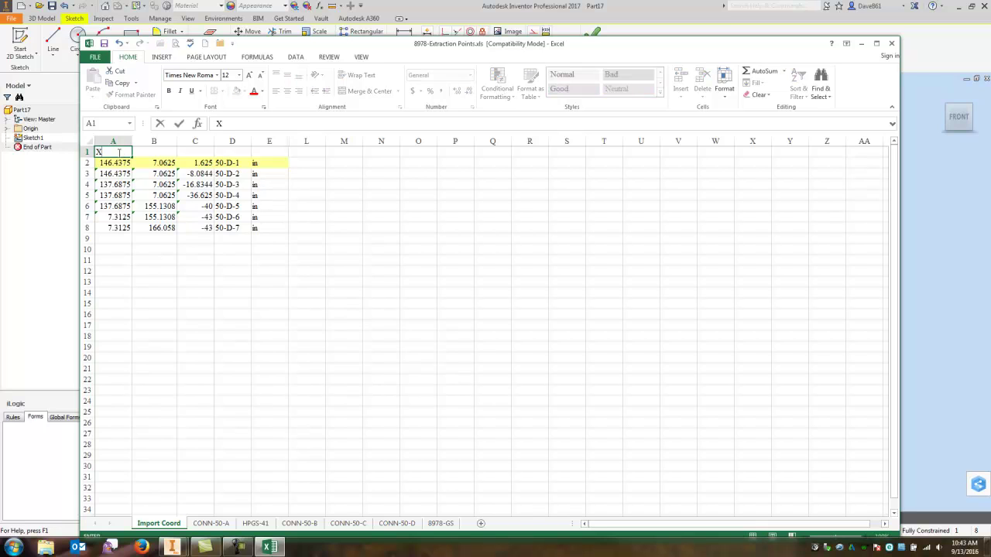
pyautogui.press('Tab')
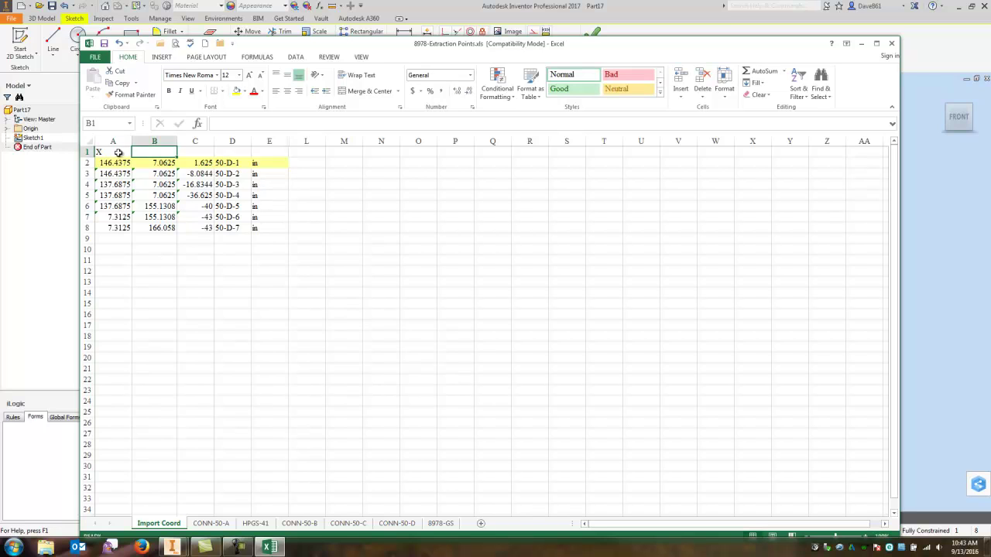
pyautogui.write('Y')
pyautogui.press('Tab')
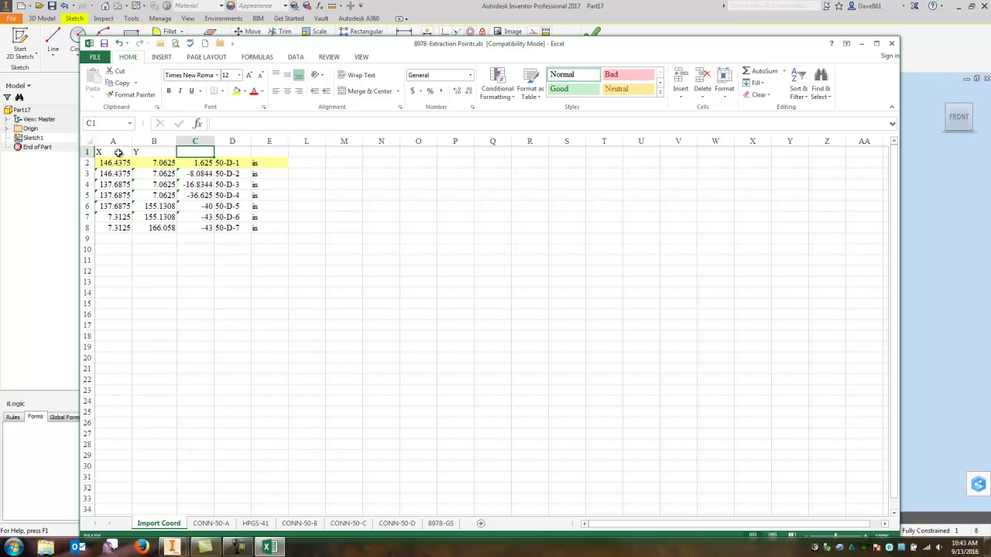
pyautogui.write('Z')
pyautogui.press('Tab')
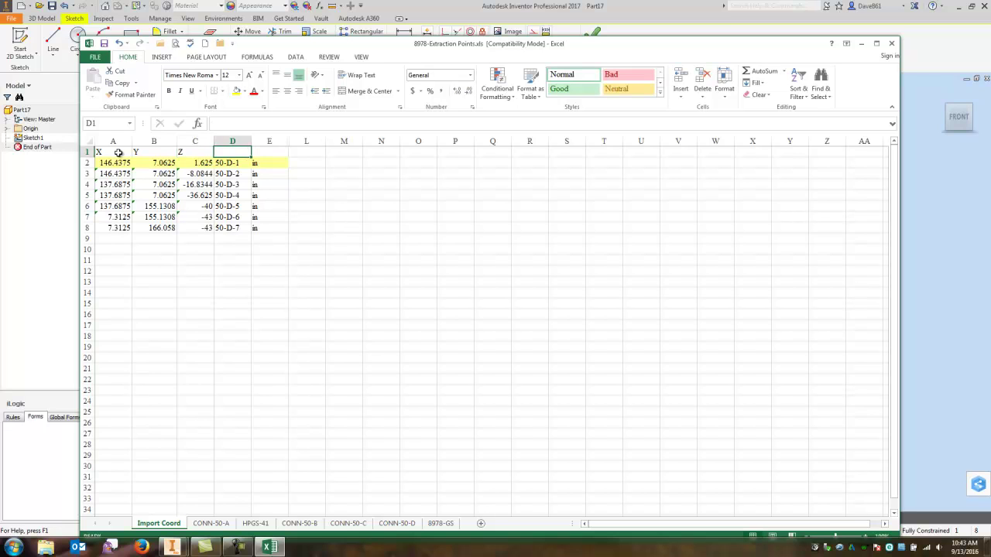
pyautogui.write('NAME')
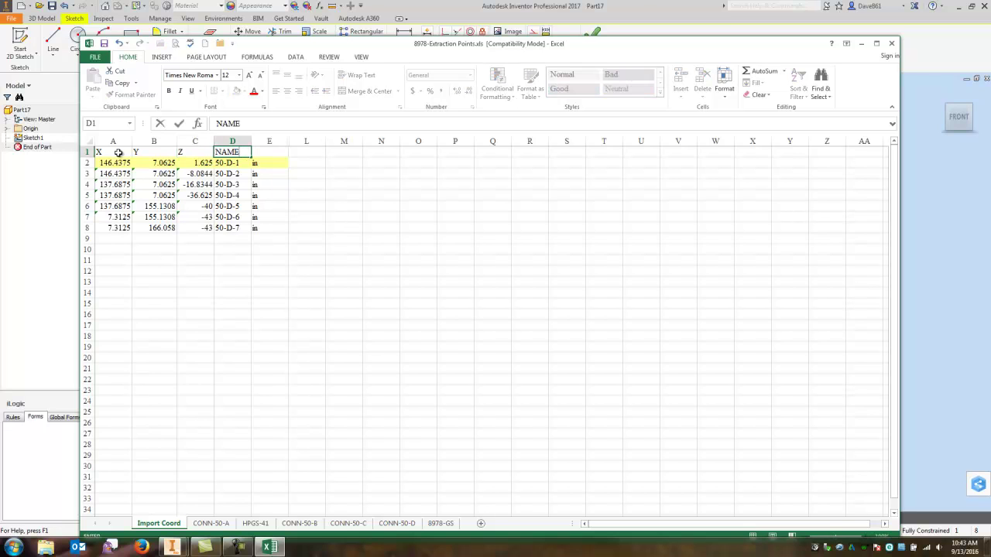
pyautogui.press('Return')
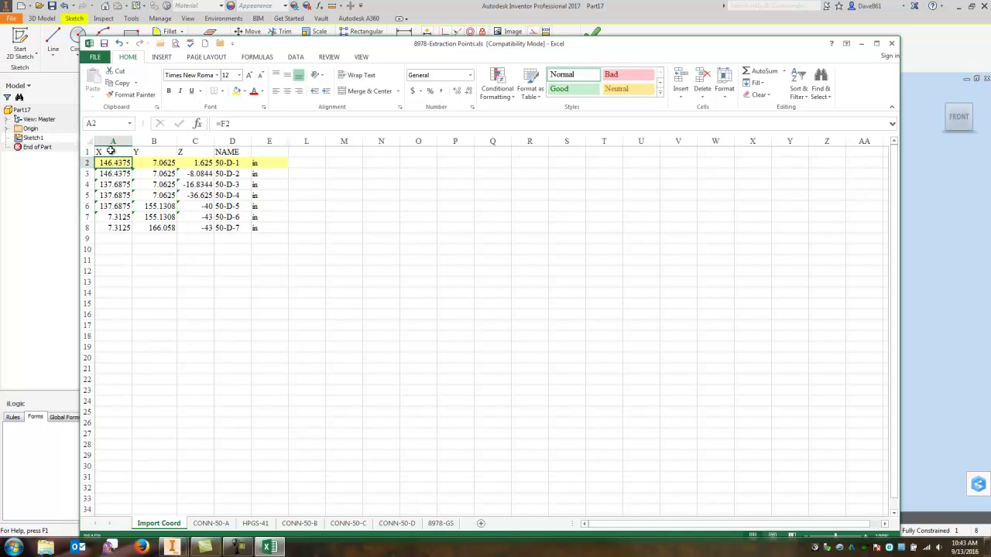
pyautogui.moveTo(111, 151); pyautogui.dragTo(232, 154)
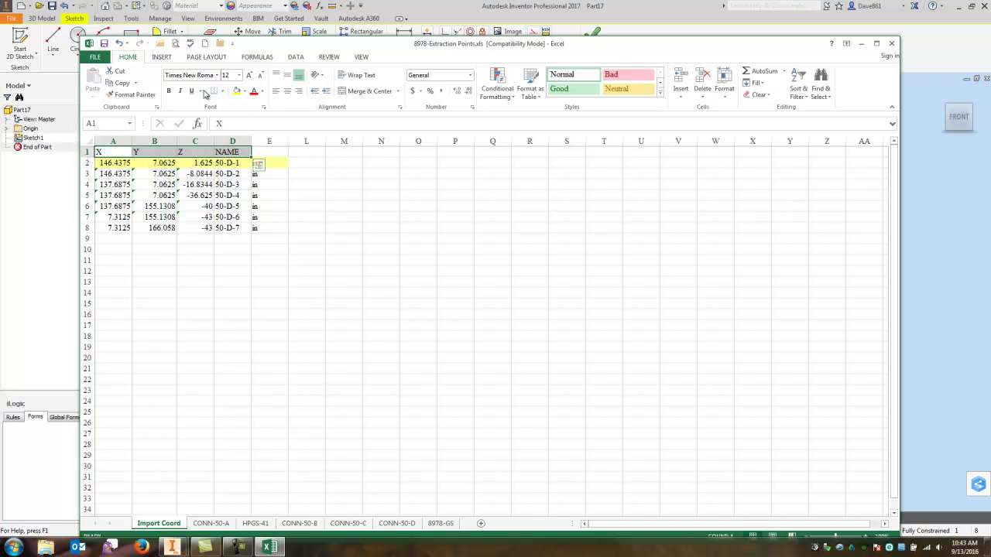
pyautogui.click(286, 91)
pyautogui.click(171, 257)
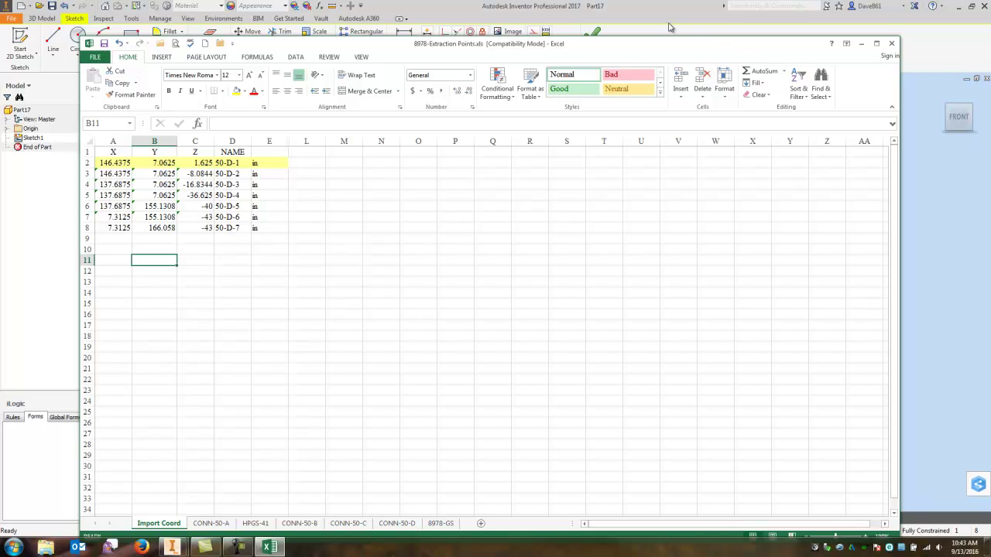
# Step: Back in Inventor, run the ImportCoords macro from All Projects
pyautogui.hotkey('alt', 'Tab')
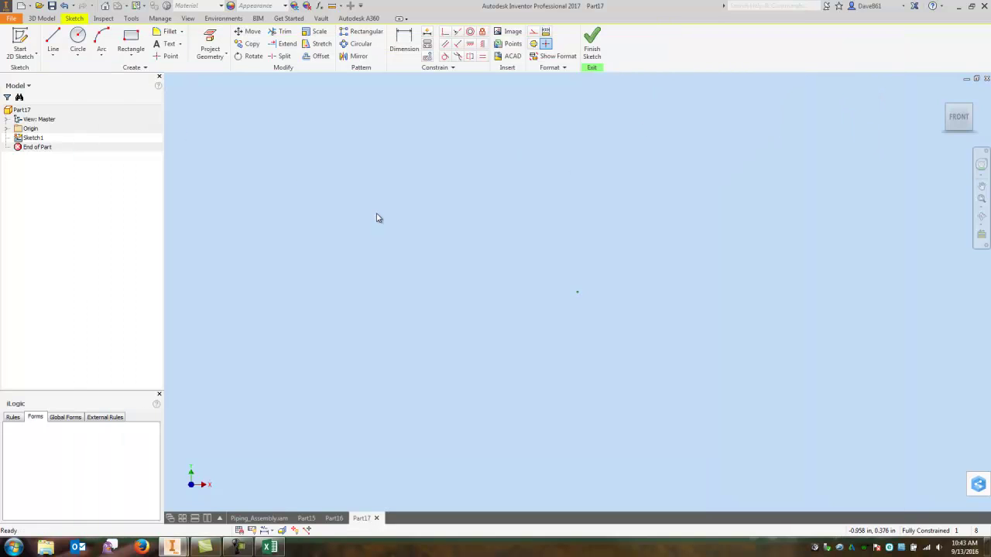
pyautogui.click(131, 18)
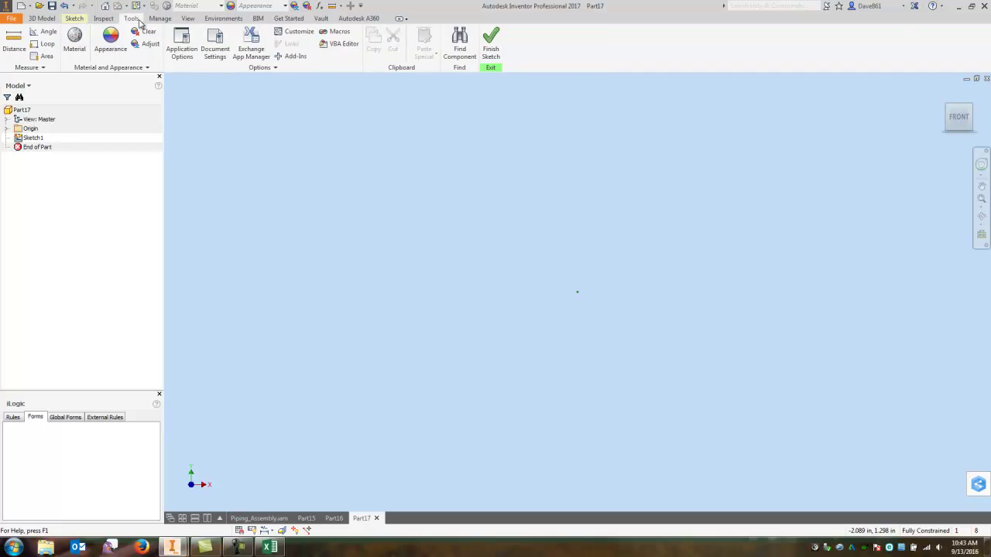
pyautogui.click(338, 31)
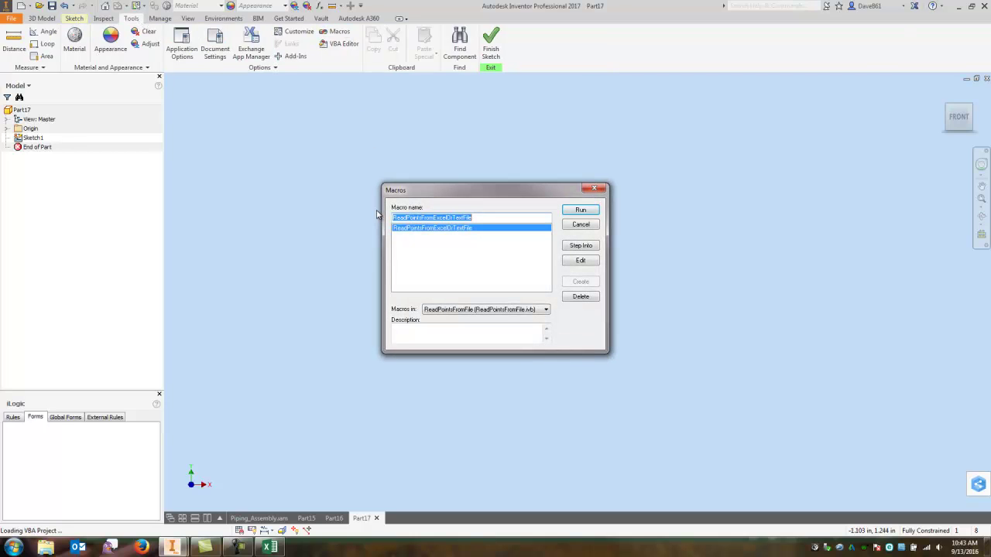
pyautogui.click(546, 310)
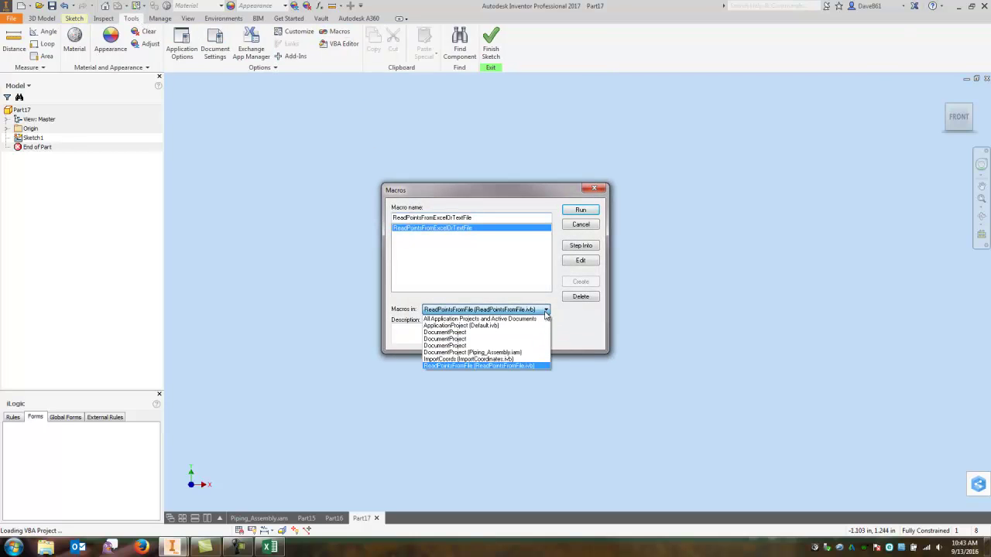
pyautogui.click(498, 320)
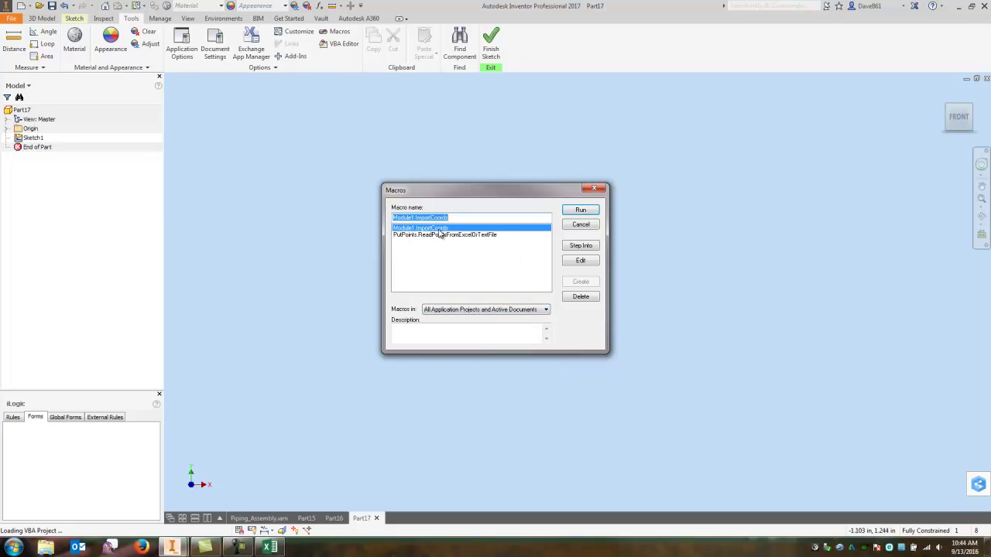
pyautogui.click(581, 211)
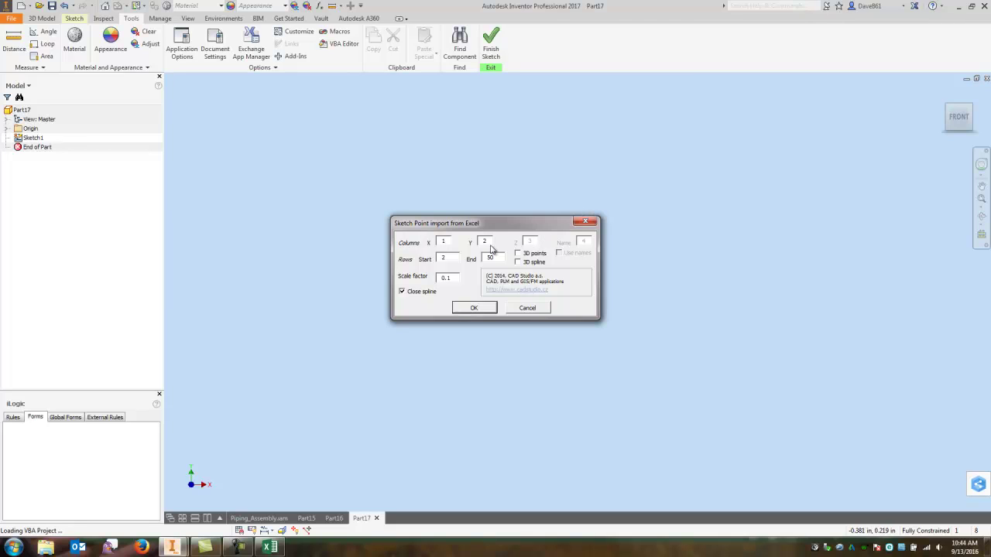
# Step: Import the points as named 3D points, with end row 8 and scale factor 2.54
pyautogui.click(535, 253)
pyautogui.click(560, 255)
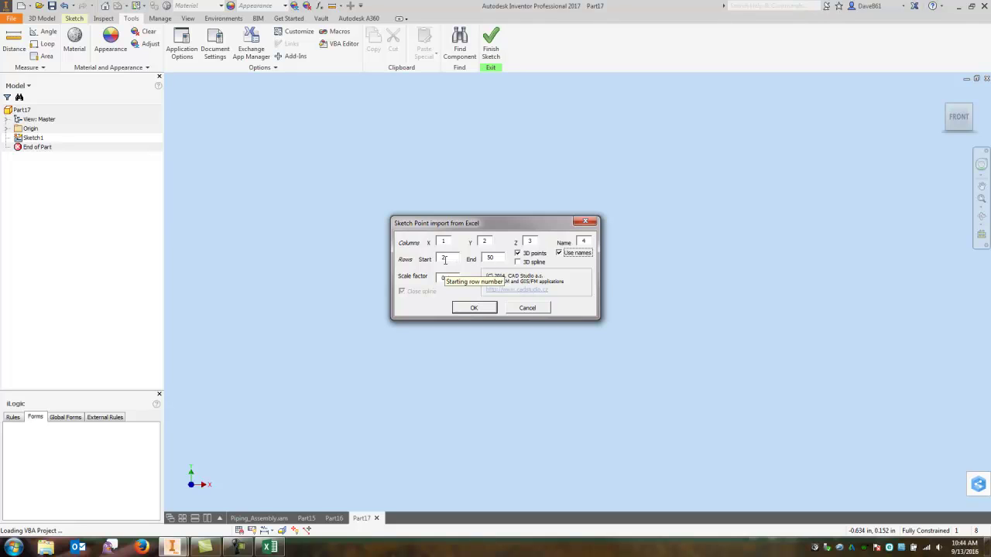
pyautogui.click(269, 547)
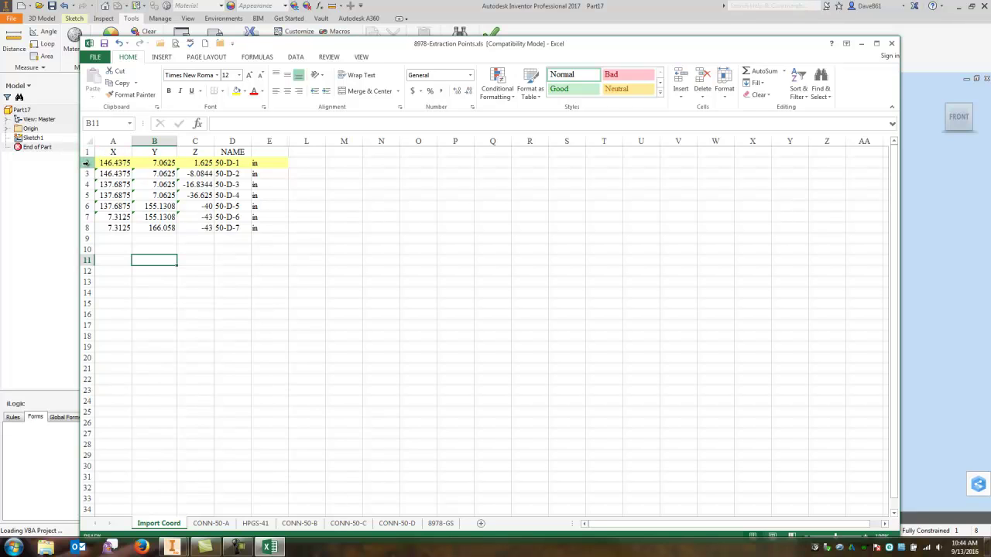
pyautogui.click(919, 55)
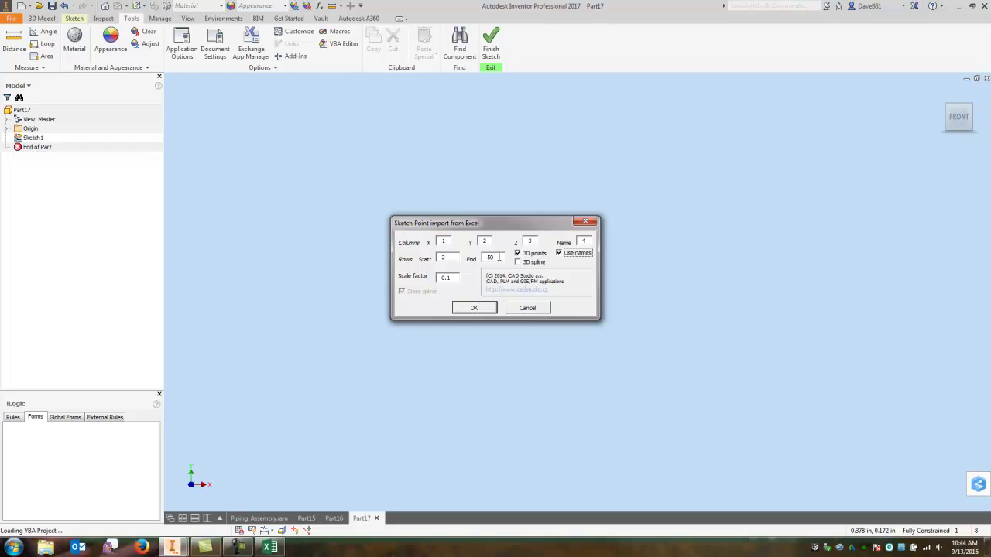
pyautogui.click(498, 258)
pyautogui.moveTo(498, 257); pyautogui.dragTo(482, 262)
pyautogui.moveTo(453, 278); pyautogui.dragTo(438, 279)
pyautogui.write('2.54')
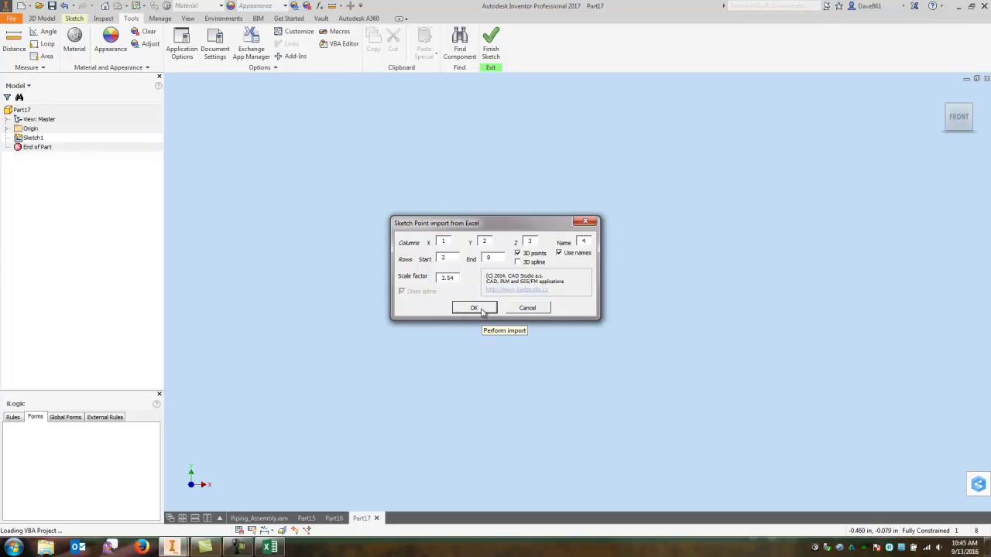
pyautogui.click(474, 308)
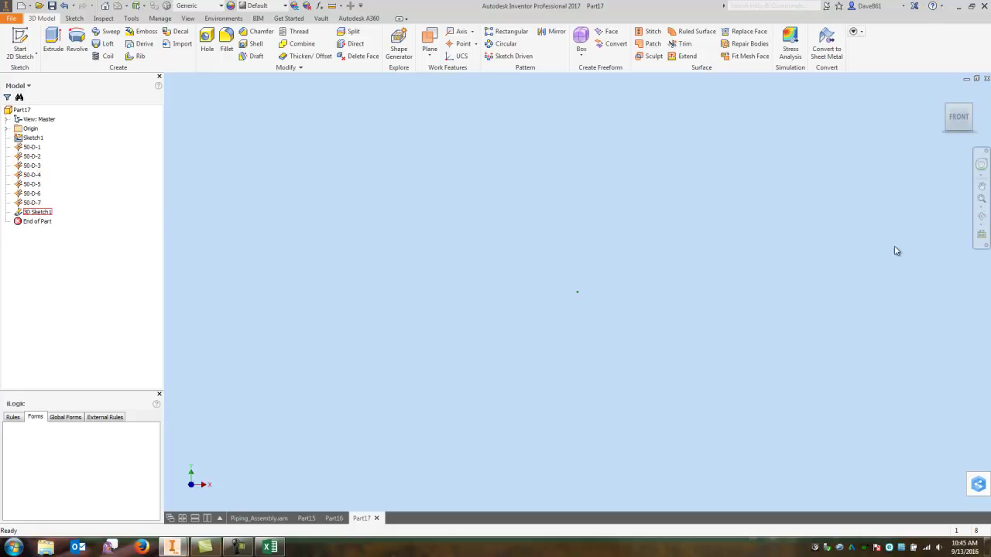
# Step: Edit 3D Sketch1 and extend the line through work points 50-D-6 and 50-D-7
pyautogui.click(982, 200)
pyautogui.doubleClick(42, 211)
pyautogui.click(11, 42)
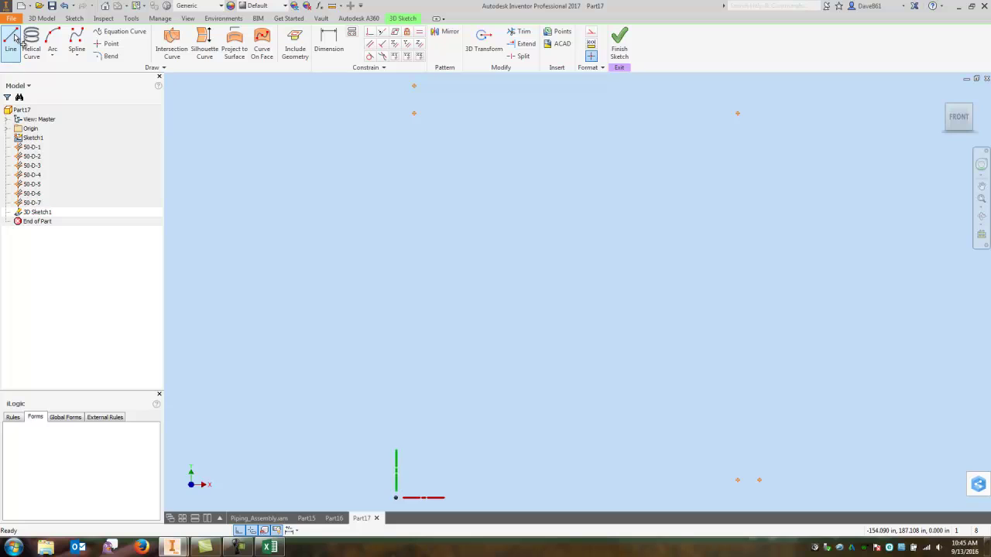
pyautogui.click(33, 184)
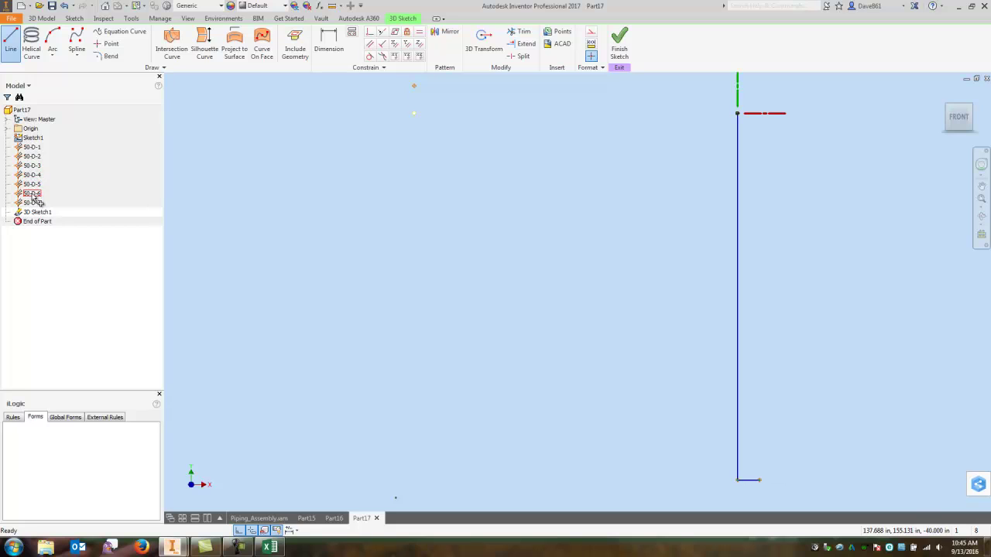
pyautogui.click(32, 196)
pyautogui.rightClick(324, 223)
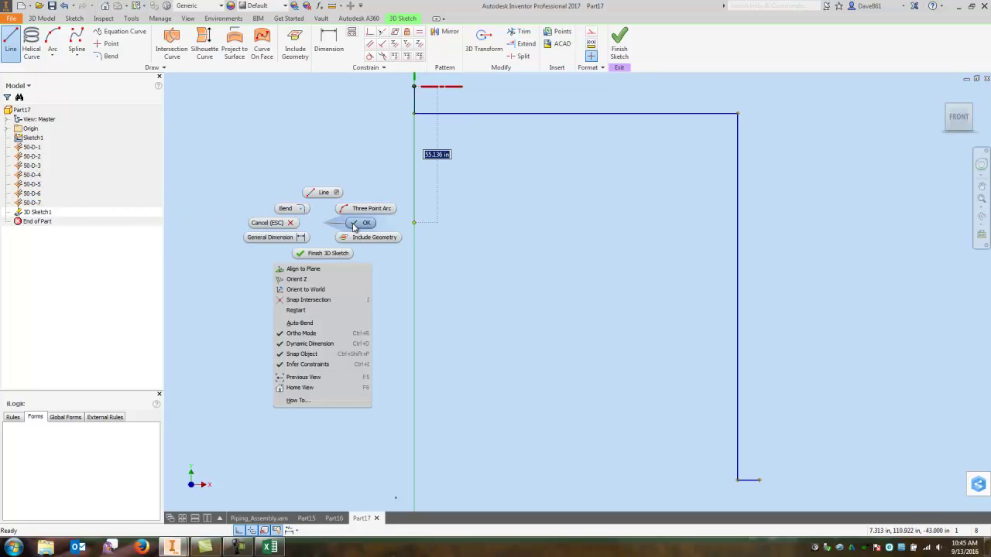
pyautogui.click(360, 223)
# Step: Round the five path corners with 6.000 bends
pyautogui.press('F5')
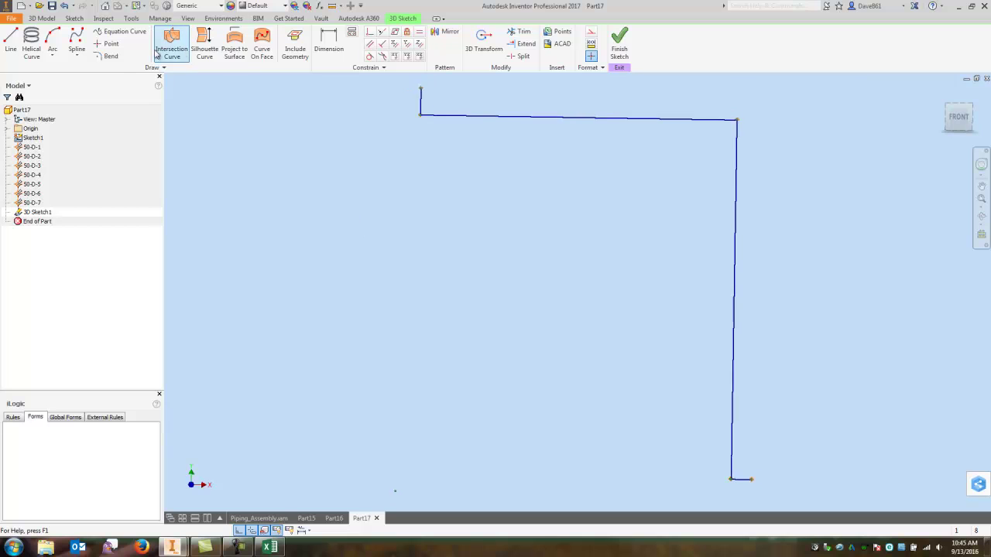
pyautogui.click(109, 57)
pyautogui.write('1')
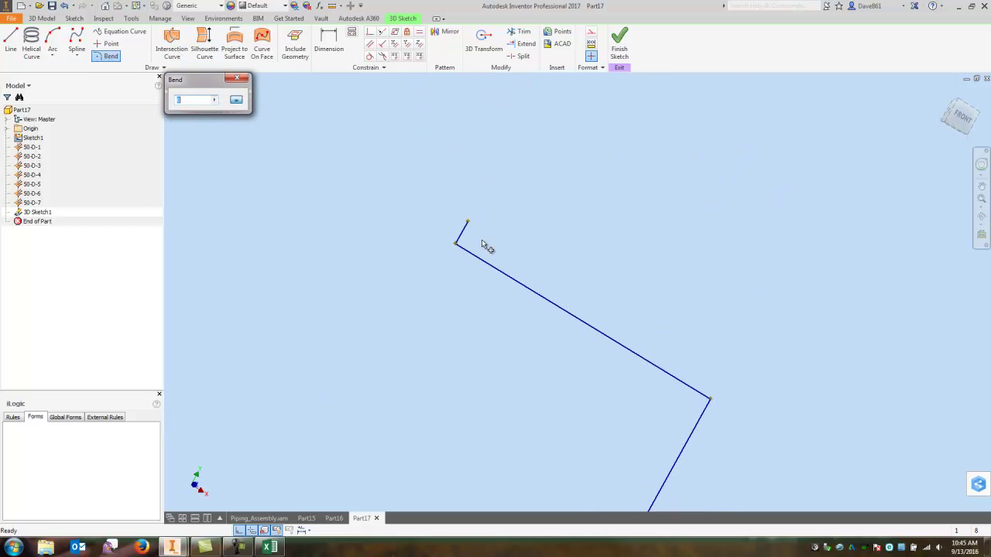
pyautogui.click(458, 244)
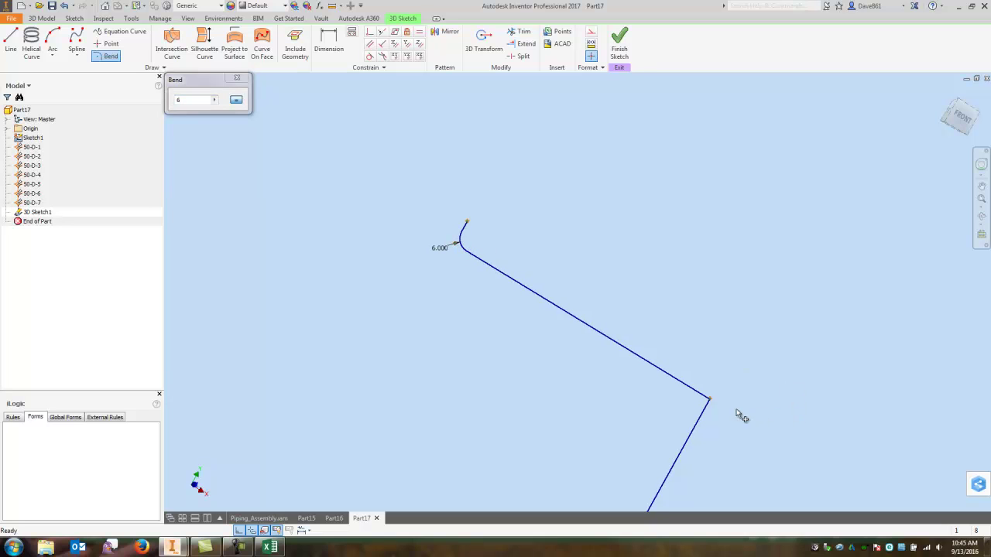
pyautogui.click(711, 400)
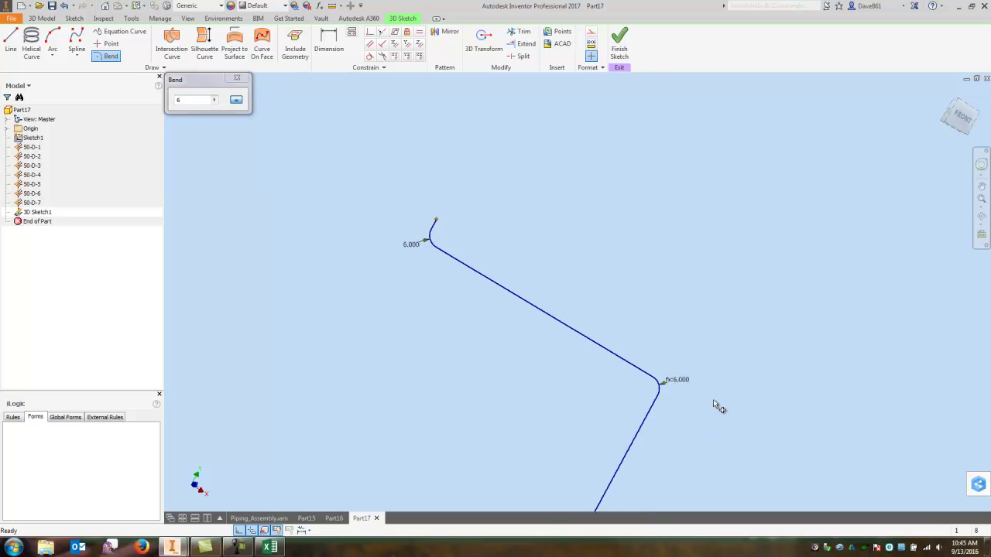
pyautogui.moveTo(710, 398)
pyautogui.keyDown('shift'); pyautogui.mouseDown(button='middle')
pyautogui.moveTo(580, 405)
pyautogui.moveTo(537, 441)
pyautogui.moveTo(658, 472)
pyautogui.moveTo(701, 437)
pyautogui.mouseUp(button='middle'); pyautogui.keyUp('shift')
pyautogui.click(698, 404)
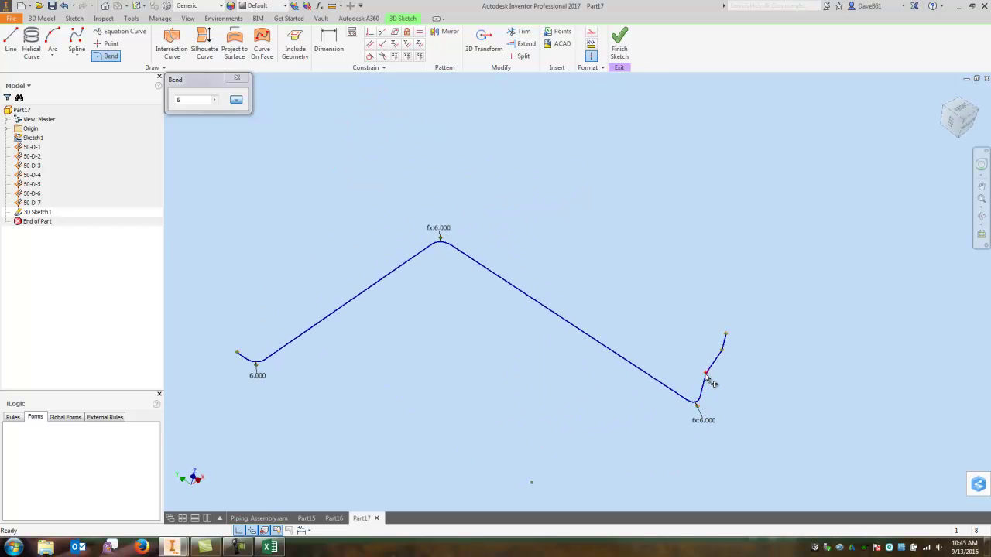
pyautogui.click(707, 375)
pyautogui.click(723, 351)
pyautogui.click(237, 77)
pyautogui.moveTo(696, 496)
pyautogui.keyDown('shift'); pyautogui.mouseDown(button='middle')
pyautogui.moveTo(857, 405)
pyautogui.moveTo(817, 364)
pyautogui.mouseUp(button='middle'); pyautogui.keyUp('shift')
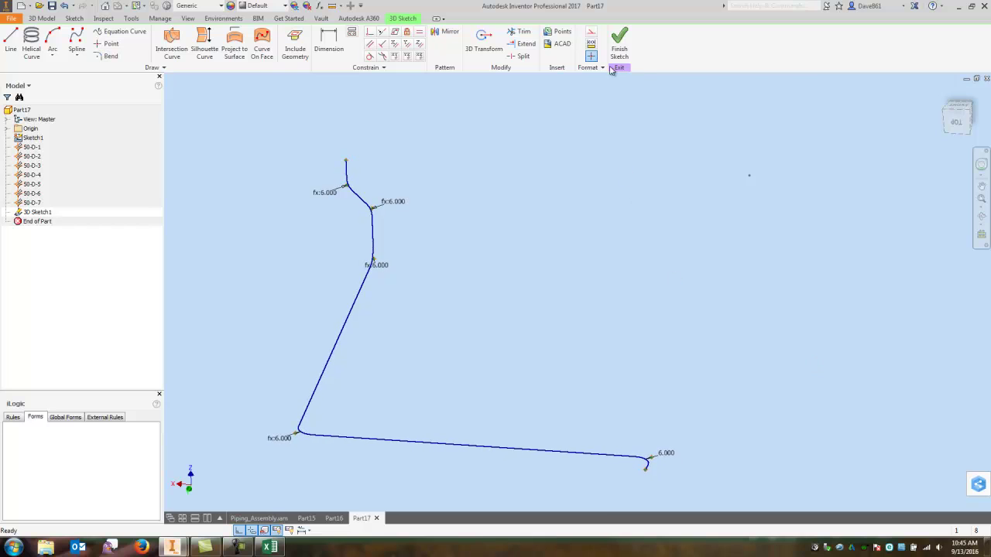
# Step: Finish the 3D sketch and raise work point 50-D-1 by 6 in along Z
pyautogui.click(620, 45)
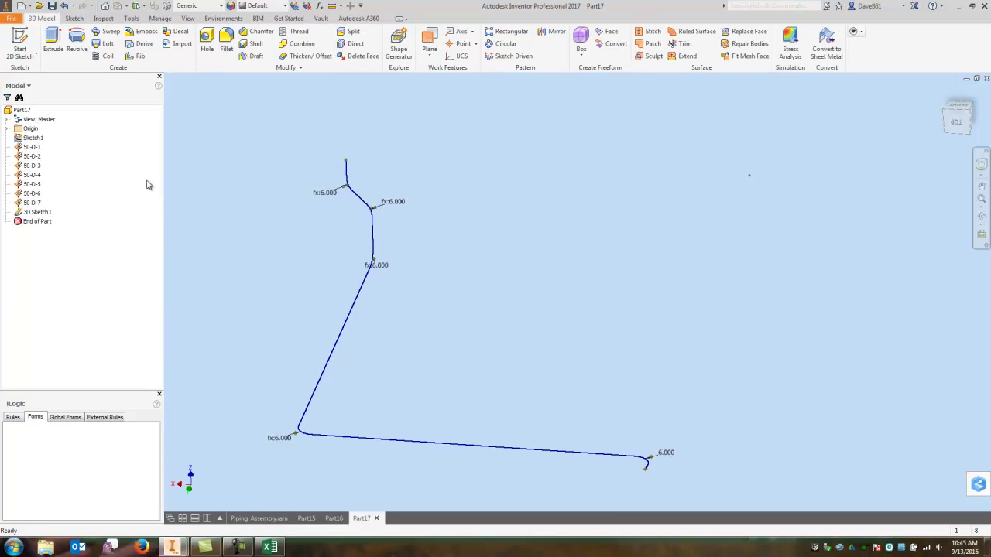
pyautogui.rightClick(29, 147)
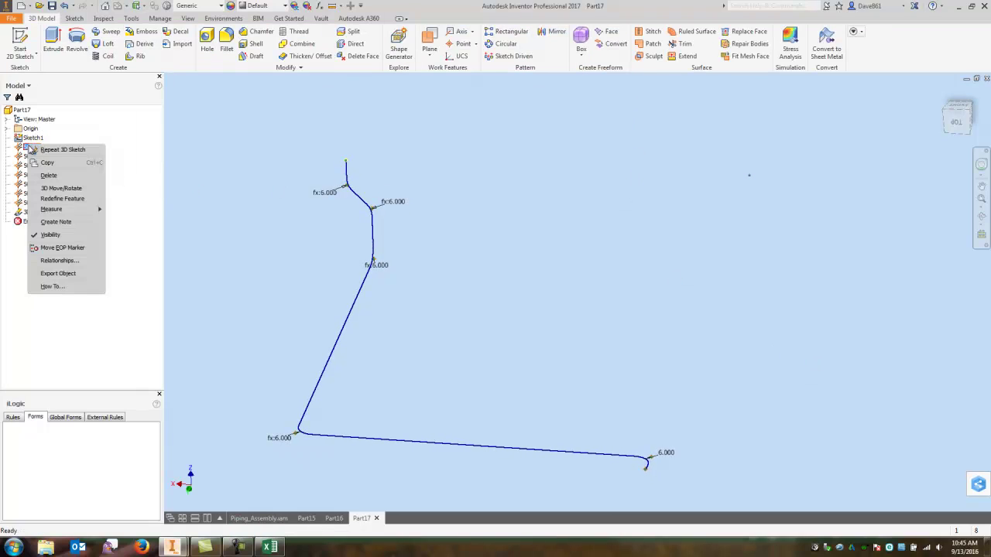
pyautogui.click(62, 188)
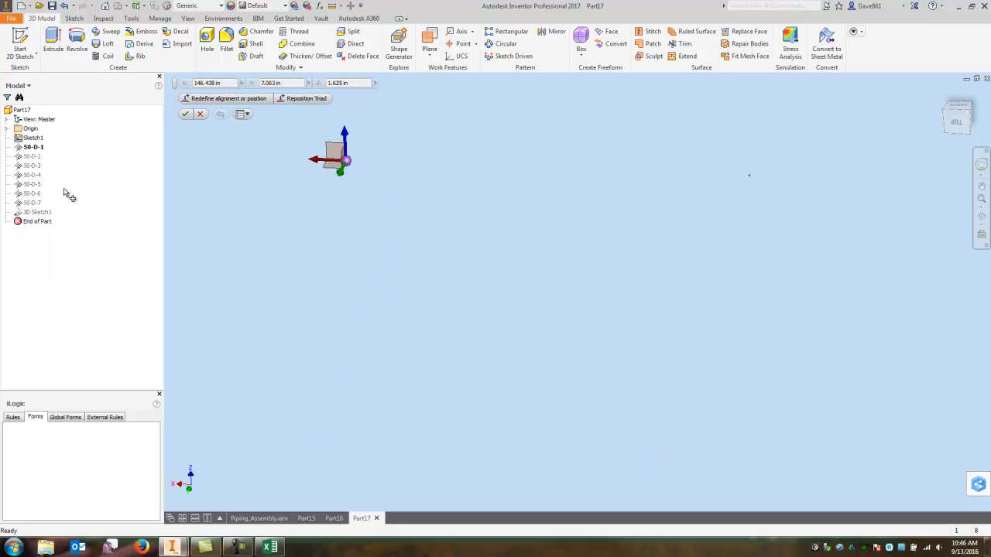
pyautogui.click(348, 138)
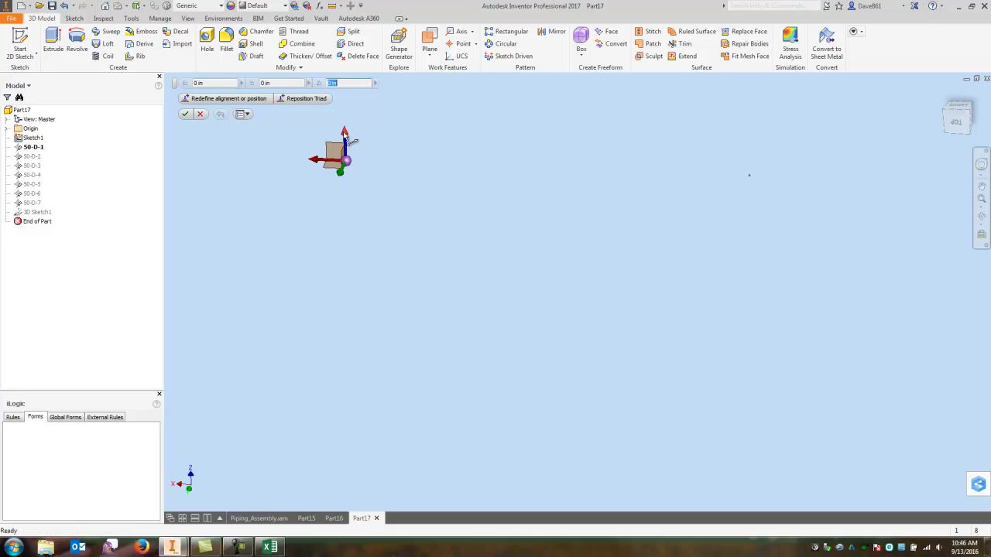
pyautogui.write('6')
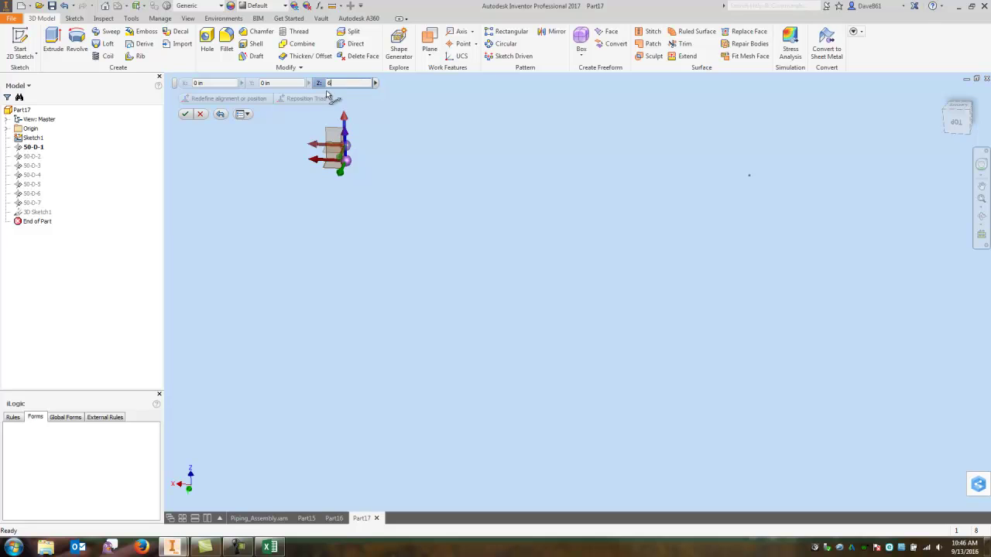
pyautogui.click(185, 114)
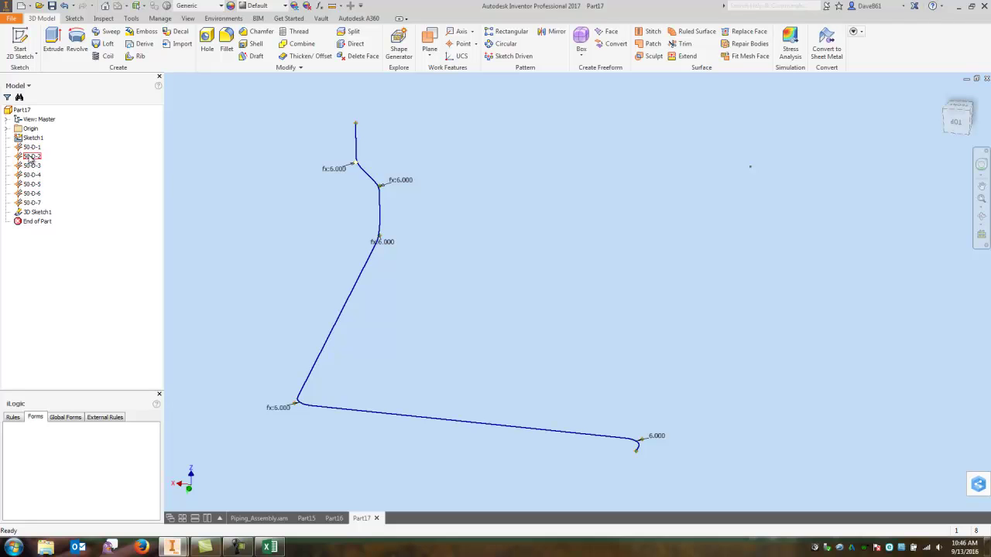
pyautogui.rightClick(31, 158)
# Step: Start moving 50-D-2, check its coordinates against the Excel point list, then close Excel
pyautogui.click(52, 203)
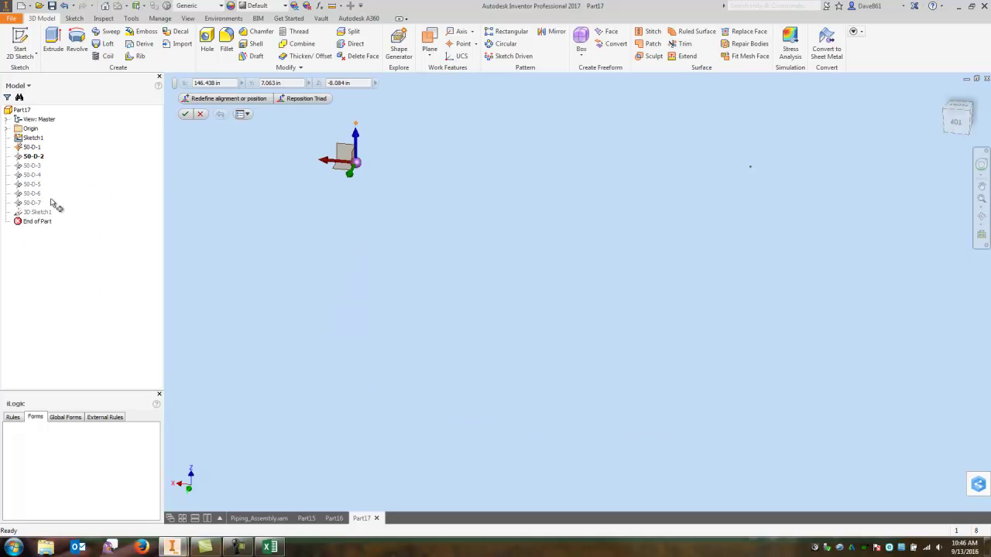
pyautogui.click(281, 550)
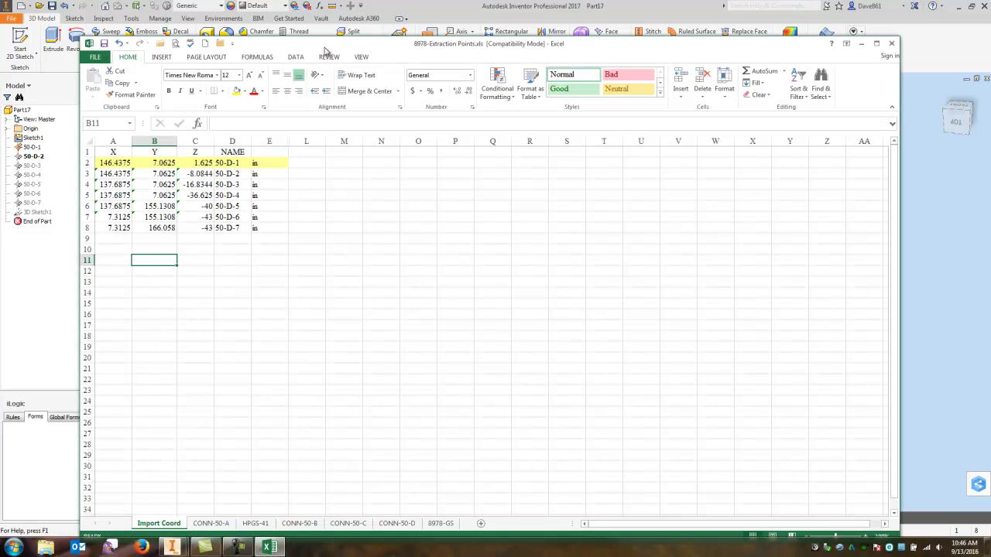
pyautogui.moveTo(325, 45); pyautogui.dragTo(421, 144)
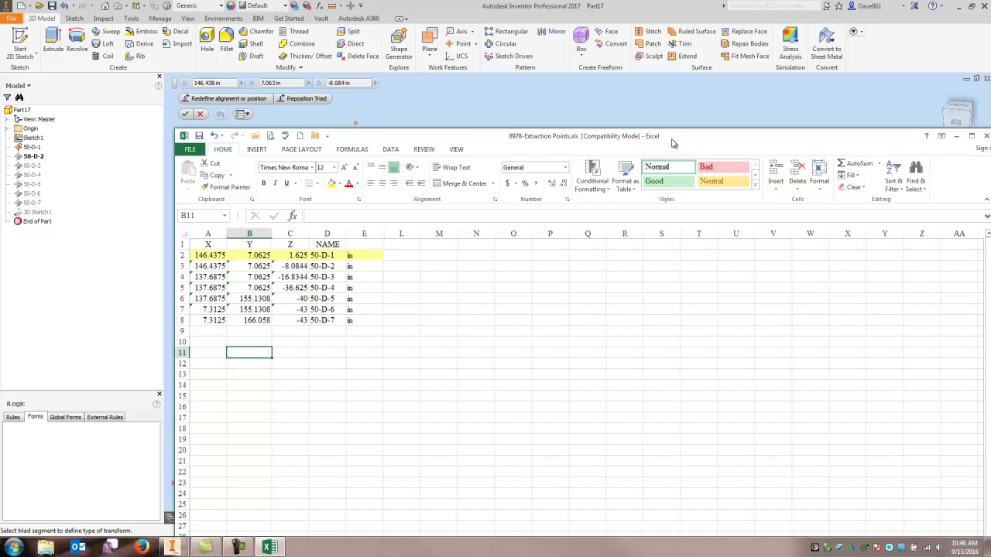
pyautogui.moveTo(672, 143); pyautogui.dragTo(741, 71)
pyautogui.click(856, 68)
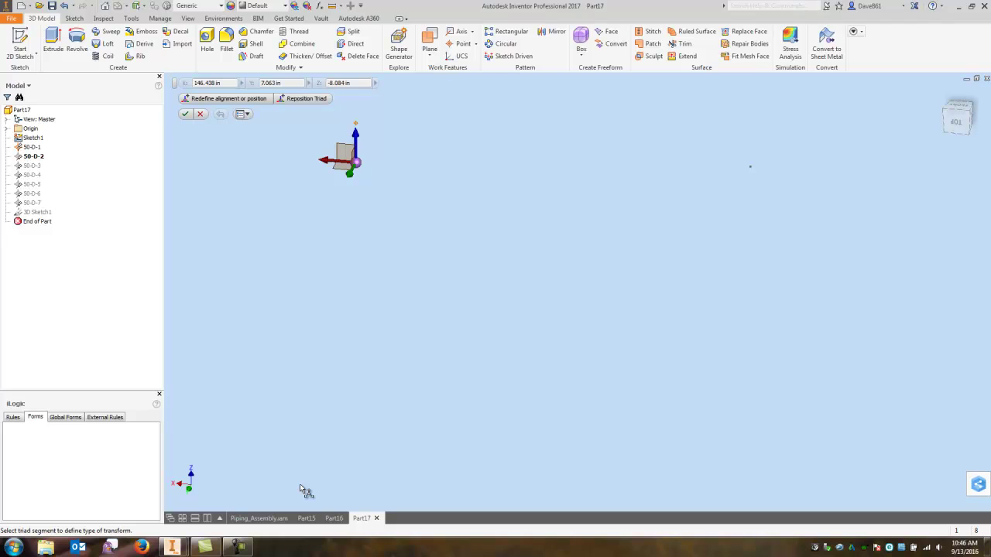
pyautogui.click(307, 518)
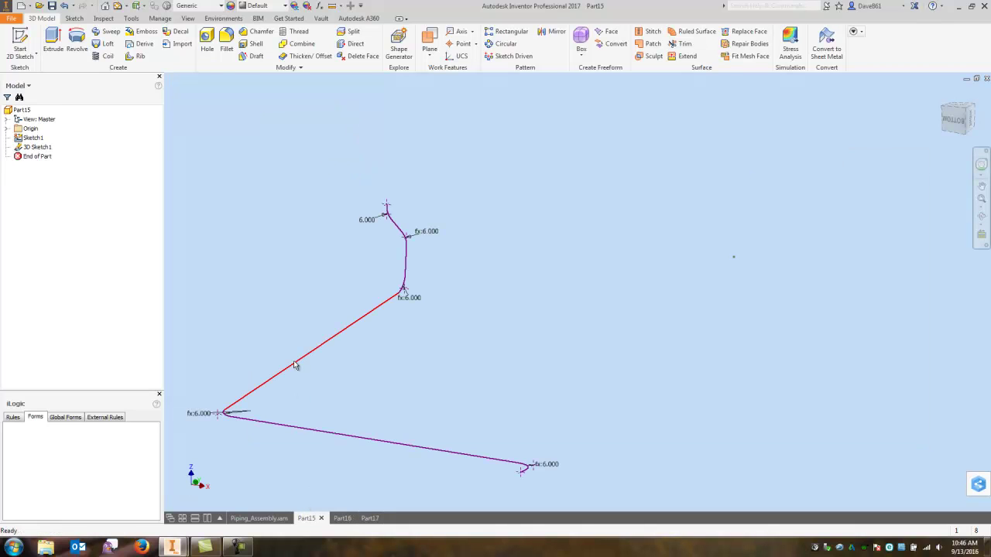
# Step: Edit Part15's 3D sketch, cancel a 3D transform of its top point, and finish unchanged
pyautogui.rightClick(389, 209)
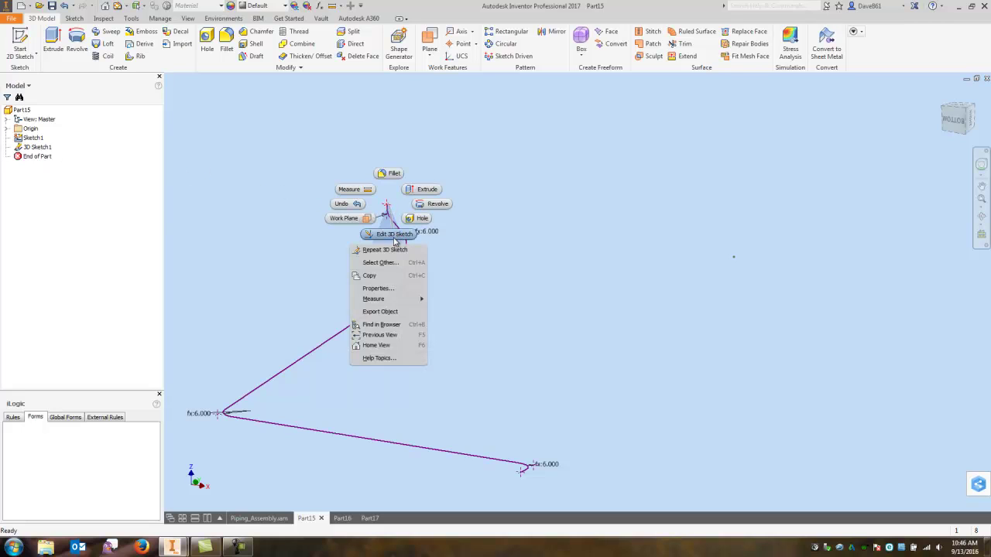
pyautogui.click(393, 237)
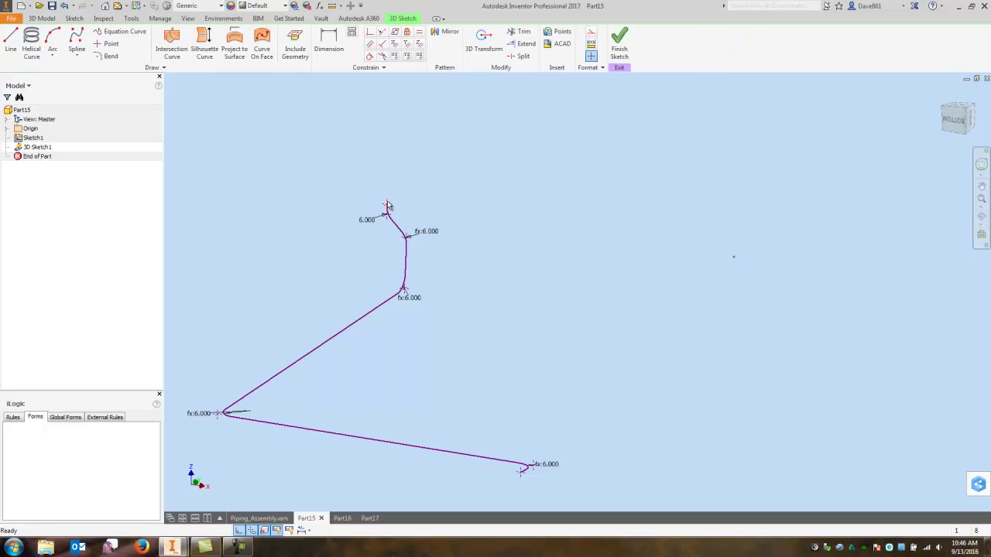
pyautogui.rightClick(390, 210)
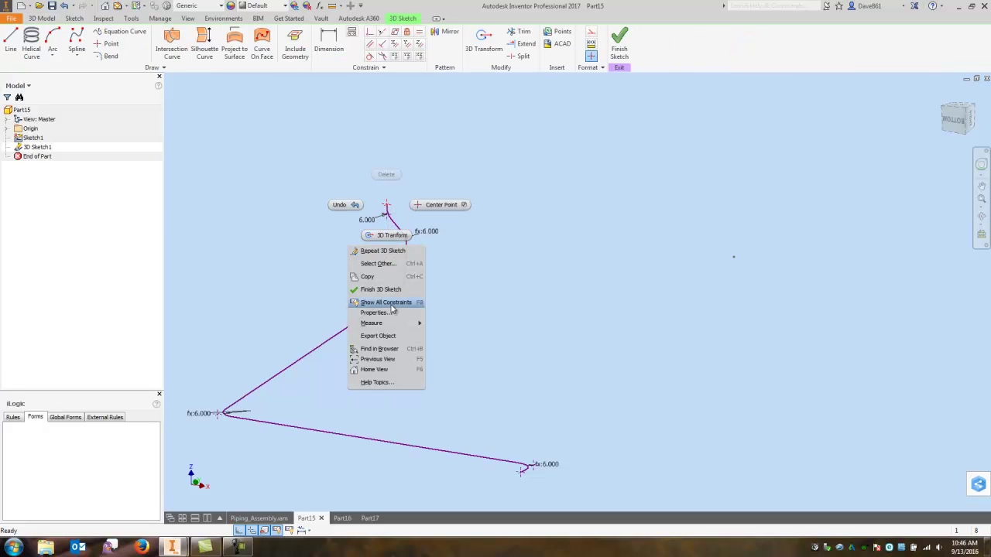
pyautogui.click(387, 240)
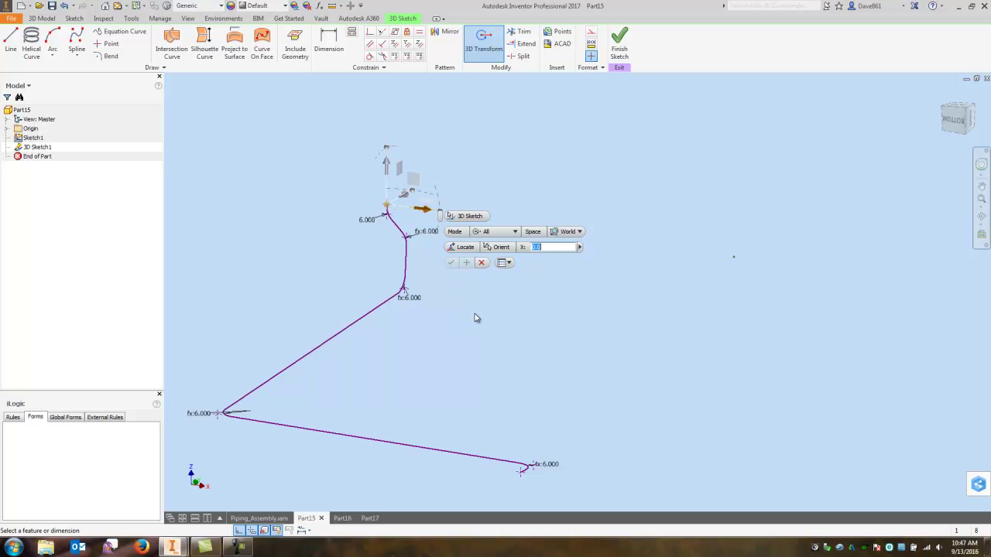
pyautogui.click(481, 263)
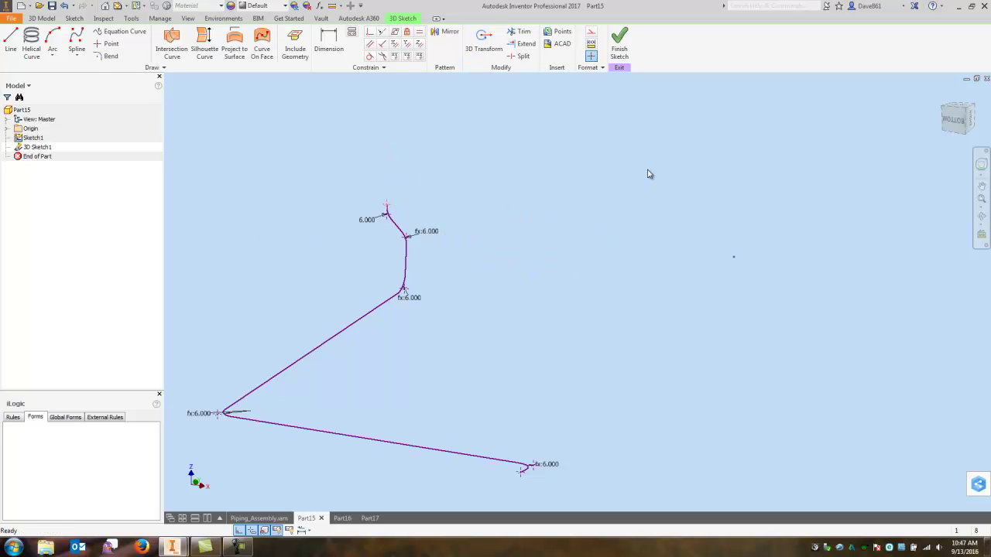
pyautogui.click(622, 49)
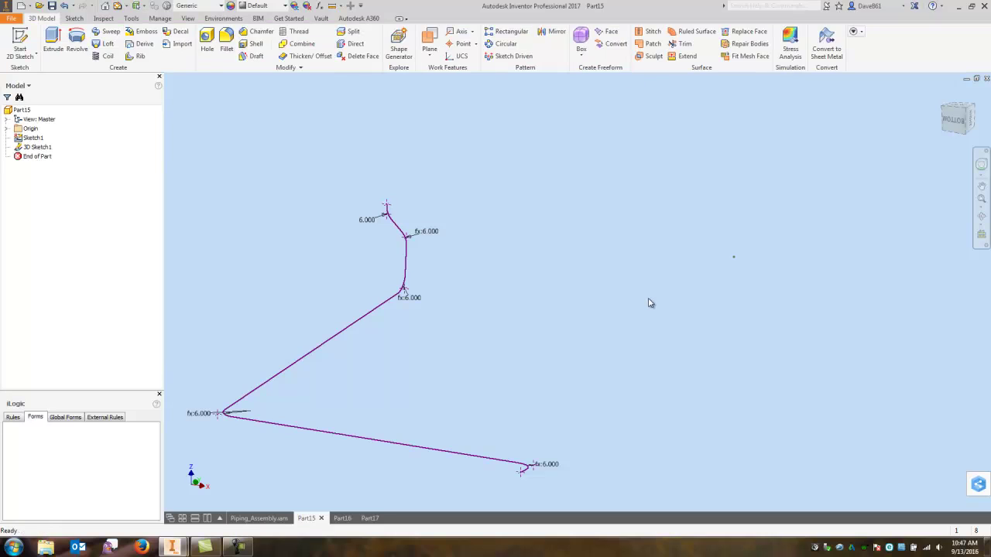
# Step: Show Part17's bent path, then Piping_Assembly.iam with its four coloured pipe runs
pyautogui.click(370, 519)
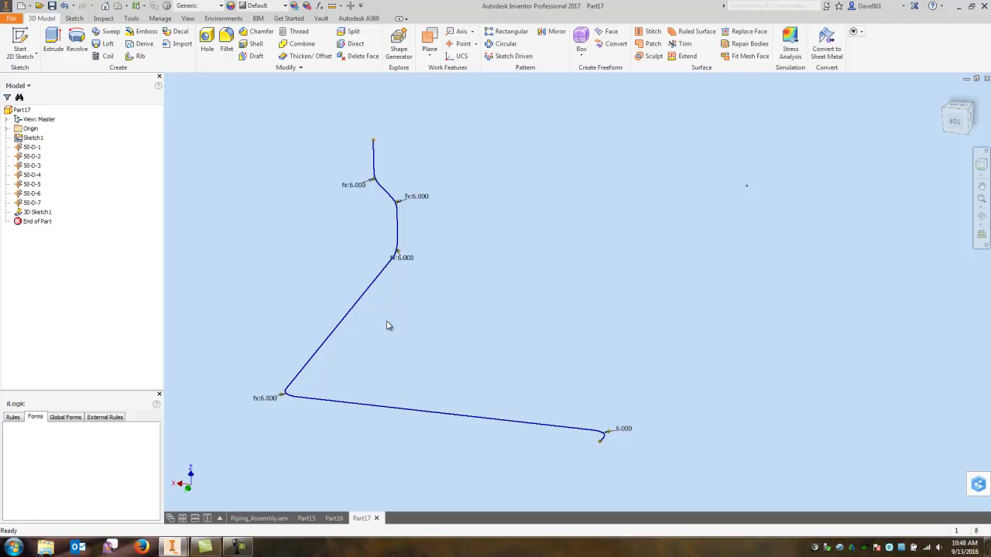
pyautogui.click(266, 519)
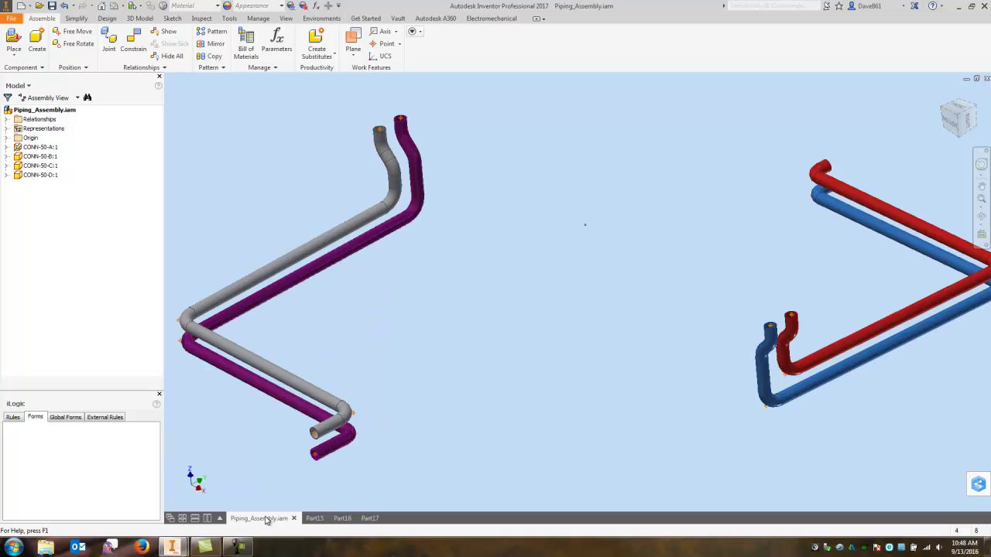
pyautogui.moveTo(780, 462); pyautogui.dragTo(741, 458, button='middle')
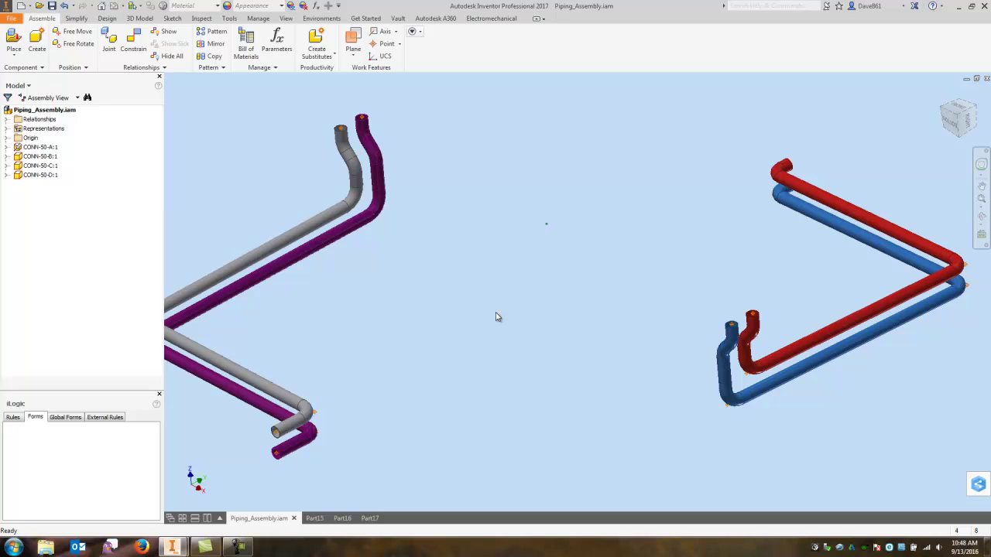
pyautogui.moveTo(496, 315); pyautogui.dragTo(504, 302, button='middle')
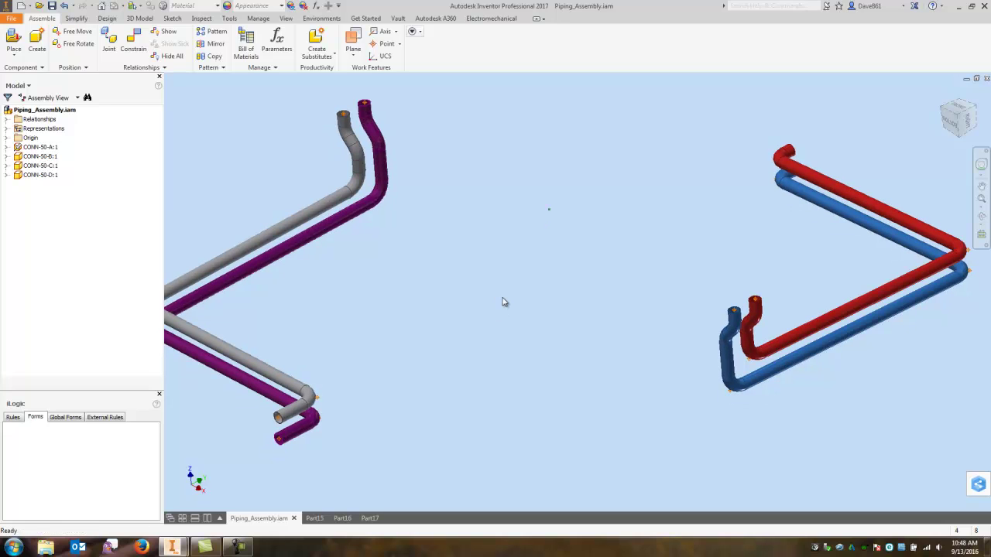